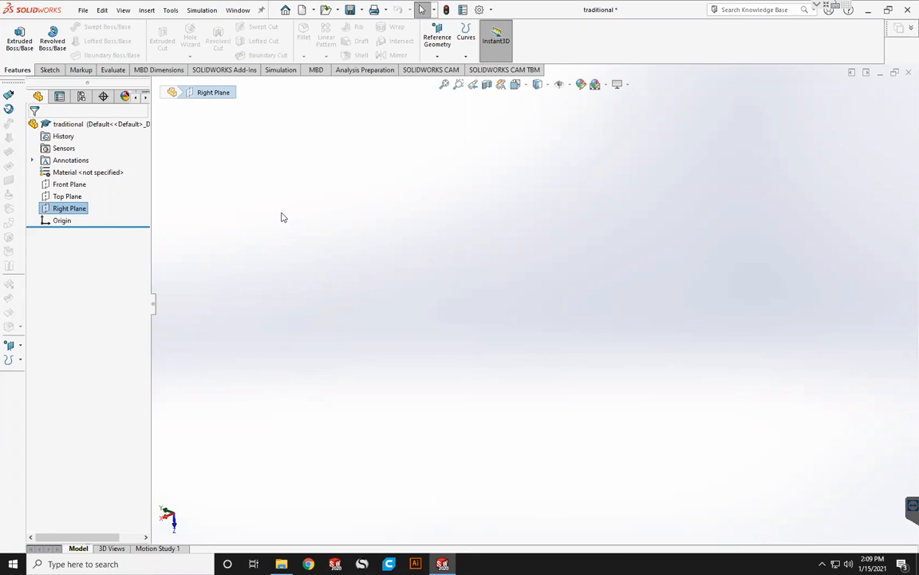
- Open traditional_airplane_h_stab_left_AF for DXF/DWG import with the Front Plane selected
{"action": "left_click", "coordinate": [251, 211]}
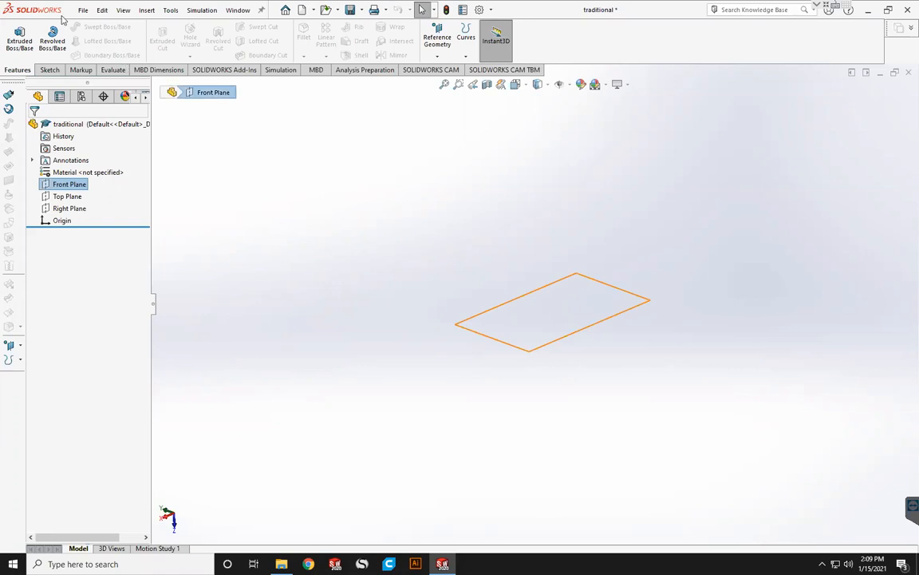
{"action": "left_click", "coordinate": [80, 11]}
{"action": "left_click", "coordinate": [146, 10]}
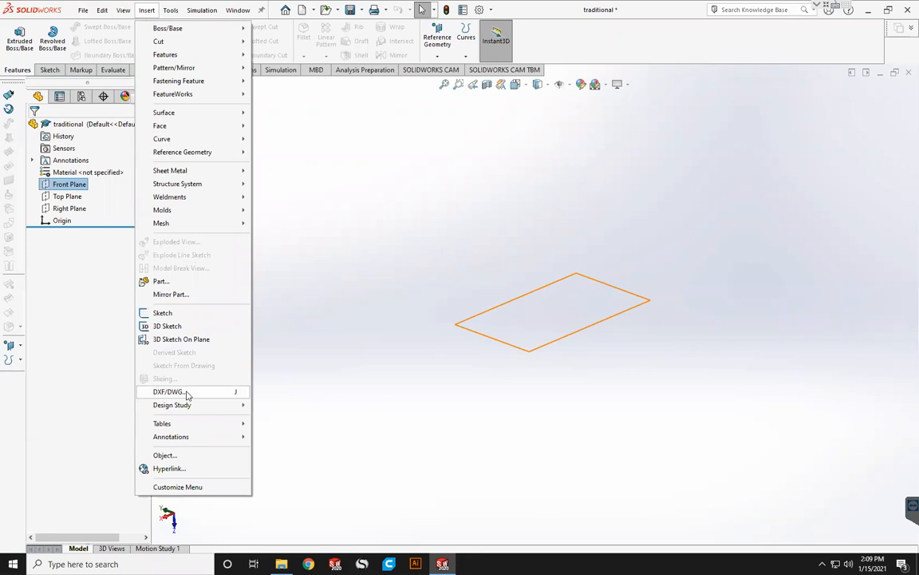
{"action": "left_click", "coordinate": [170, 392]}
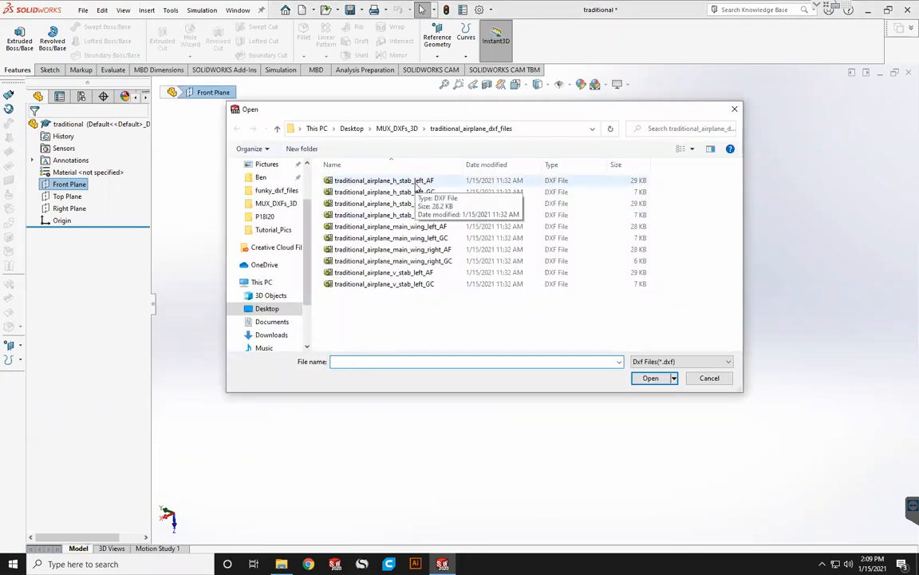
{"action": "left_click", "coordinate": [407, 182]}
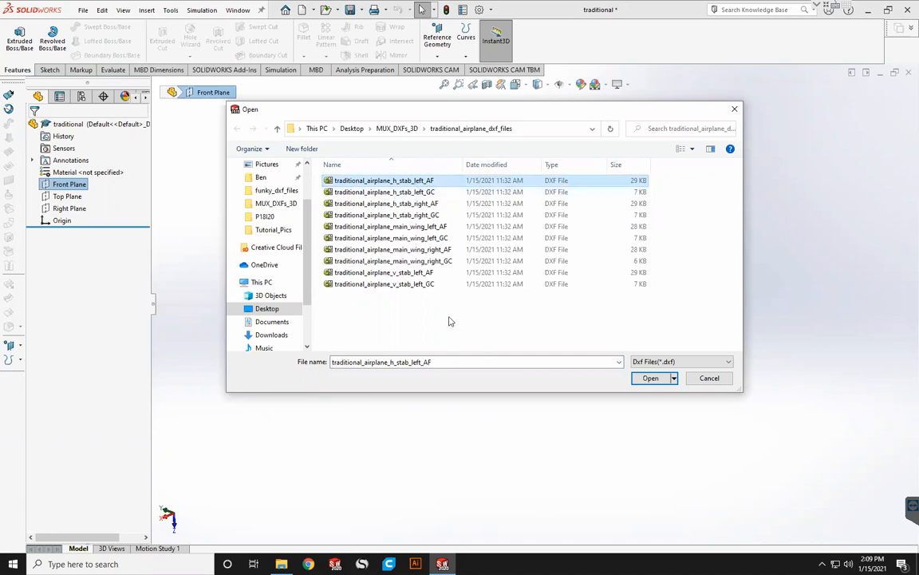
{"action": "left_click", "coordinate": [650, 378]}
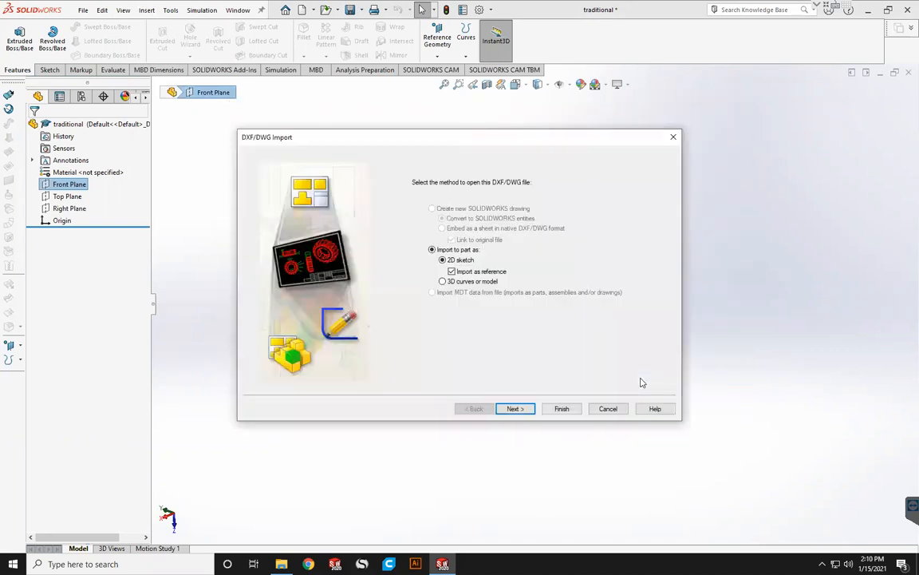
- Import the airfoil DXF into the part as 3D curves, with inches as the imported data units
{"action": "left_click", "coordinate": [444, 283]}
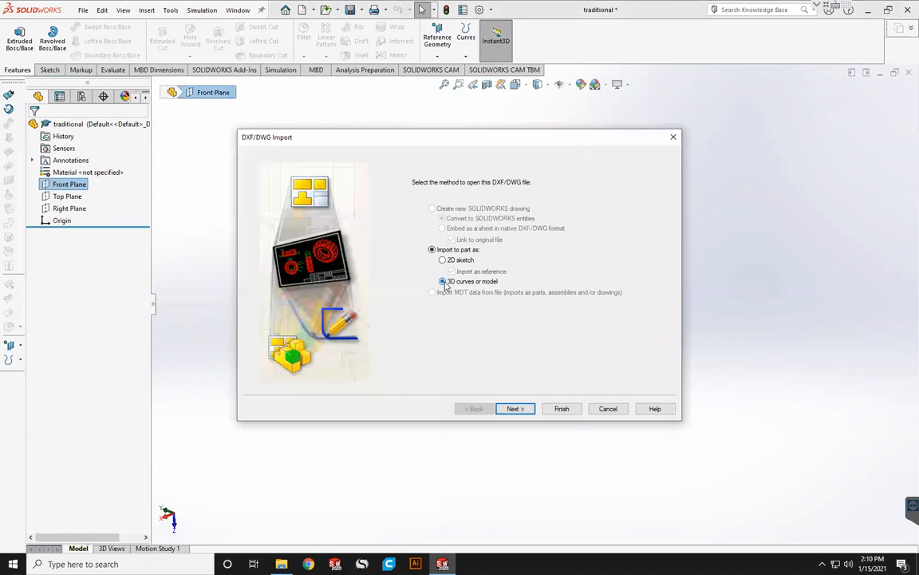
{"action": "left_click", "coordinate": [514, 408]}
{"action": "left_click", "coordinate": [297, 170]}
{"action": "left_click", "coordinate": [302, 170]}
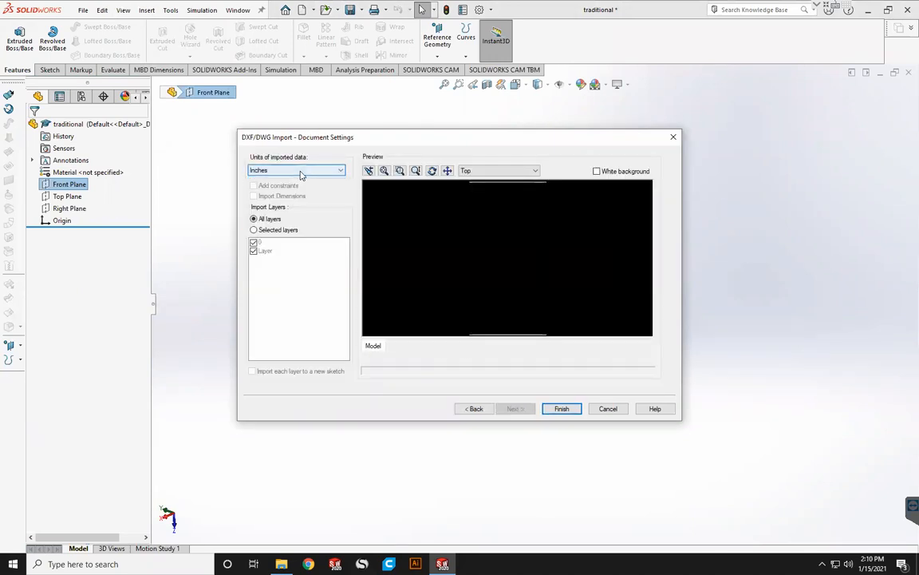
{"action": "left_click", "coordinate": [476, 409]}
{"action": "left_click", "coordinate": [447, 283]}
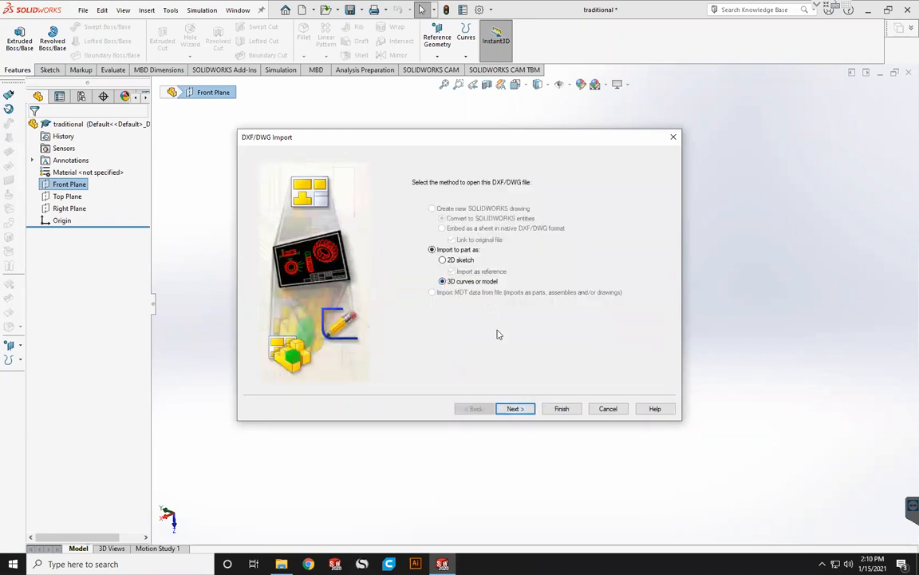
{"action": "left_click", "coordinate": [561, 410]}
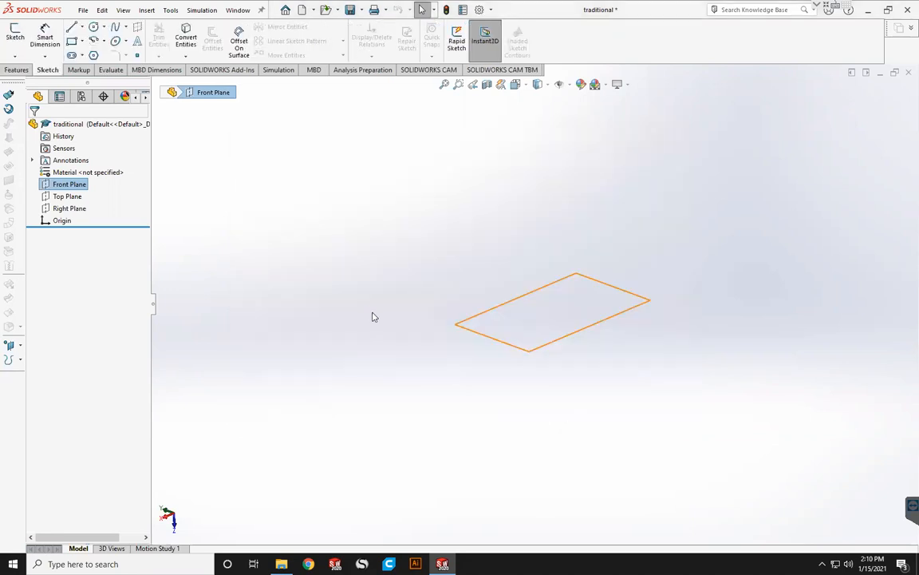
{"action": "middle_click_drag", "start_coordinate": [439, 341], "coordinate": [459, 327]}
{"action": "scroll", "coordinate": [492, 322], "scroll_direction": "down", "scroll_amount": 5}
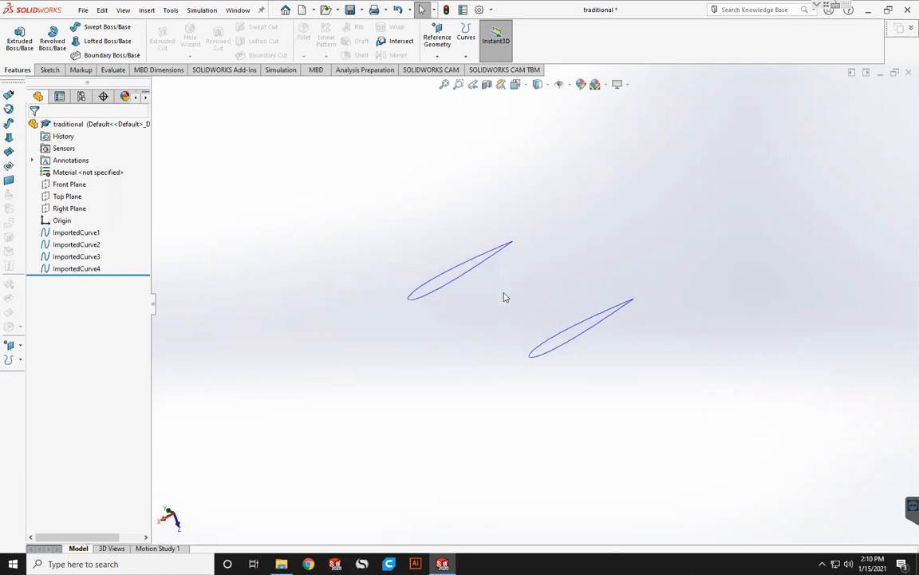
{"action": "scroll", "coordinate": [528, 283], "scroll_direction": "up", "scroll_amount": 1}
- Convert the four imported airfoil curves into entities of a new 3D sketch and exit the sketch
{"action": "left_click_drag", "start_coordinate": [107, 272], "coordinate": [72, 236]}
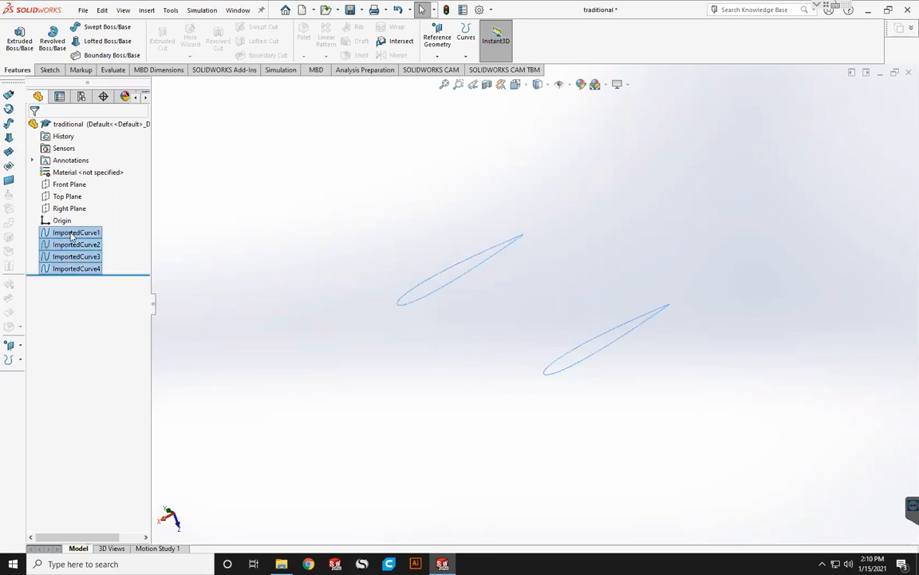
{"action": "left_click", "coordinate": [50, 70]}
{"action": "left_click", "coordinate": [15, 56]}
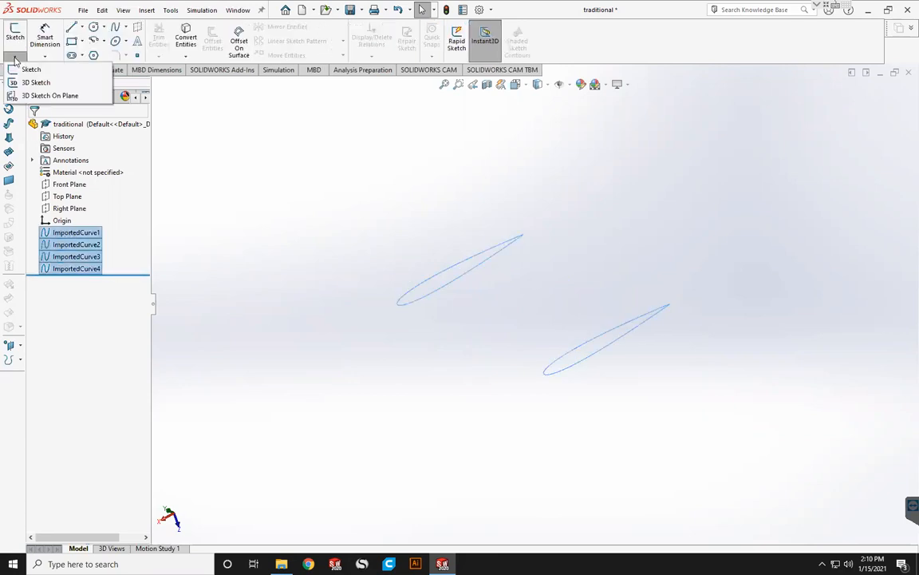
{"action": "left_click", "coordinate": [36, 82]}
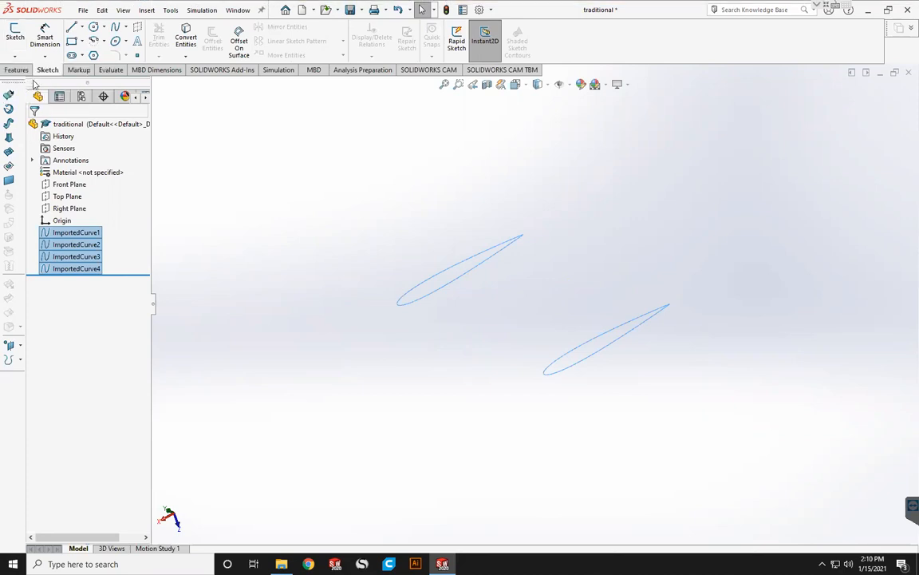
{"action": "left_click", "coordinate": [185, 42]}
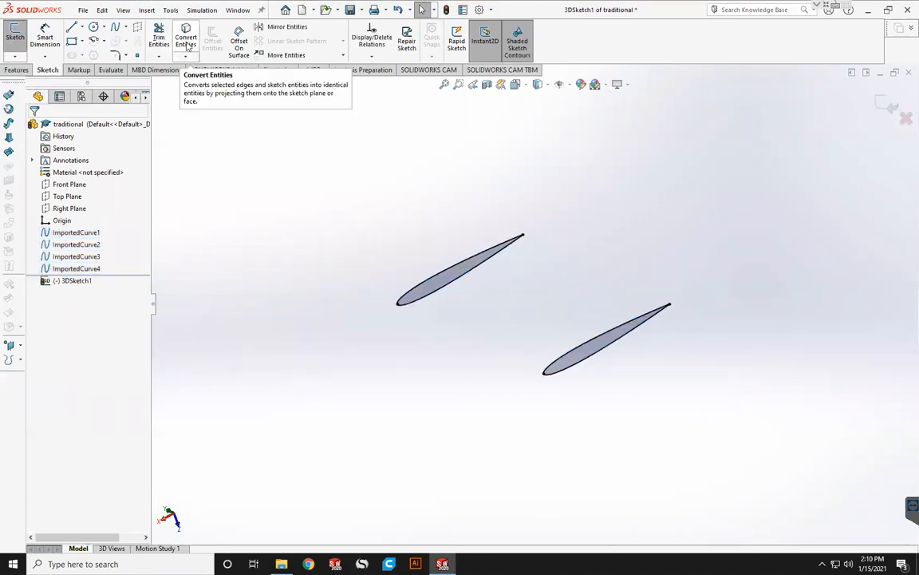
{"action": "left_click", "coordinate": [888, 108]}
- Group the four imported airfoil curves in a new feature tree folder named h_stab_left_af
{"action": "mouse_move", "coordinate": [52, 280]}
{"action": "left_mouse_down"}
{"action": "mouse_move", "coordinate": [56, 253]}
{"action": "mouse_move", "coordinate": [76, 258]}
{"action": "mouse_move", "coordinate": [49, 232]}
{"action": "left_mouse_up"}
{"action": "right_click", "coordinate": [49, 232]}
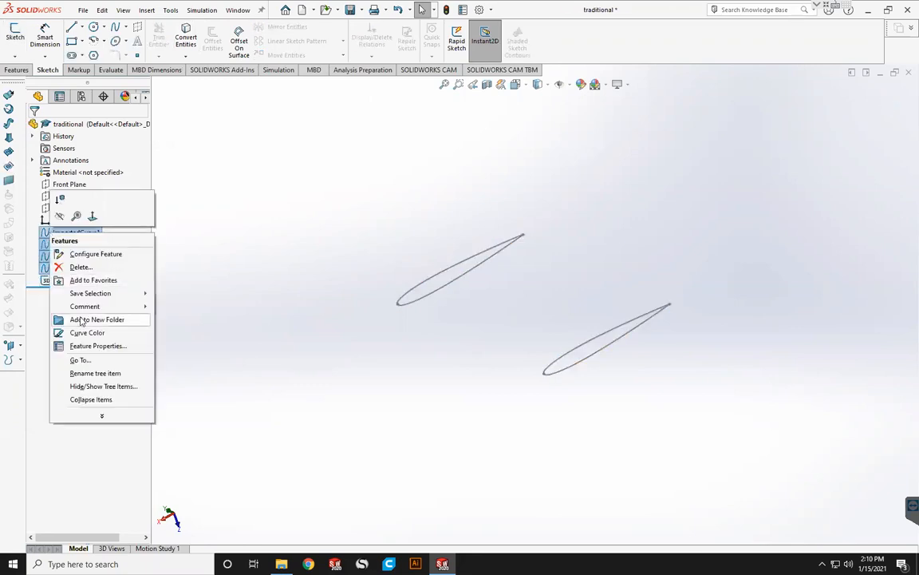
{"action": "left_click", "coordinate": [81, 320]}
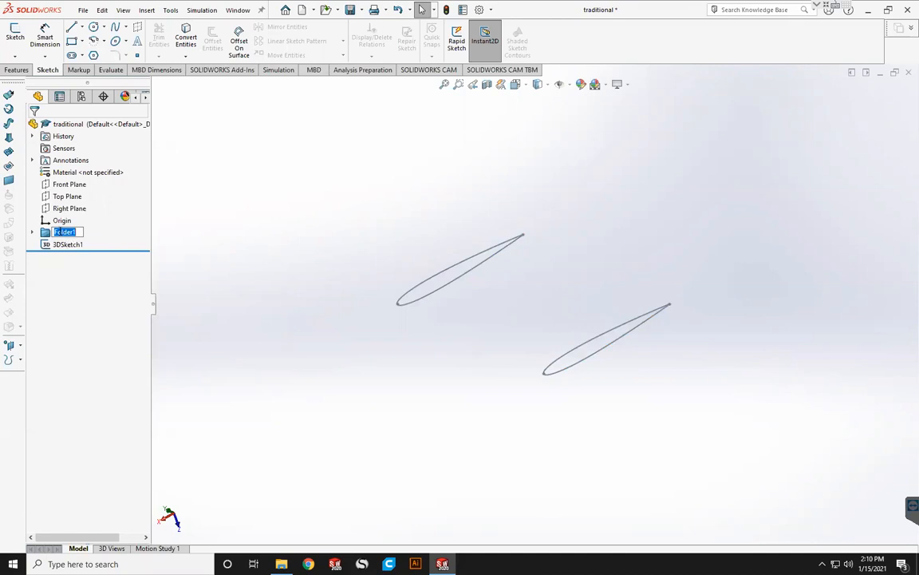
{"action": "type", "text": "N"}
{"action": "type", "text": "_stab_left_af"}
{"action": "key", "text": "Return"}
{"action": "left_click", "coordinate": [33, 233]}
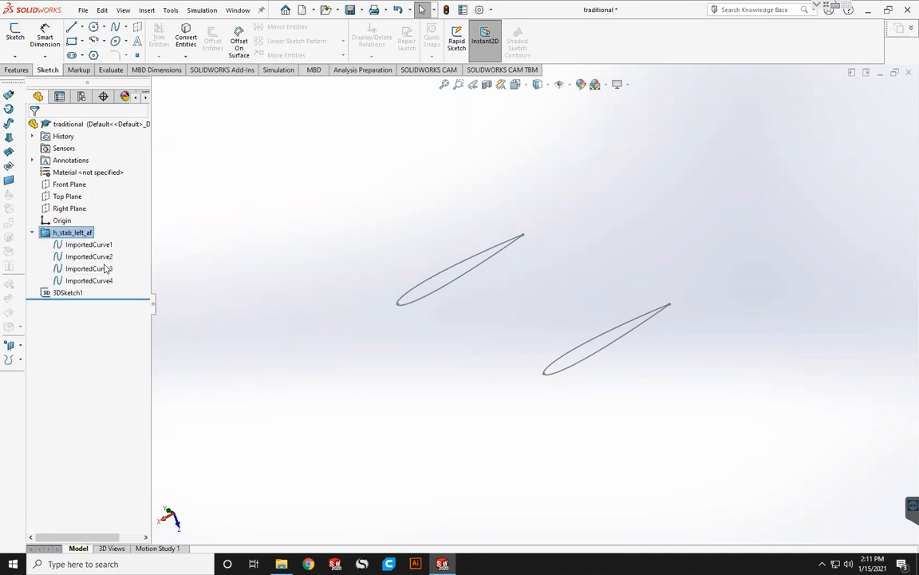
{"action": "left_click_drag", "start_coordinate": [116, 281], "coordinate": [78, 251]}
{"action": "right_click", "coordinate": [78, 254]}
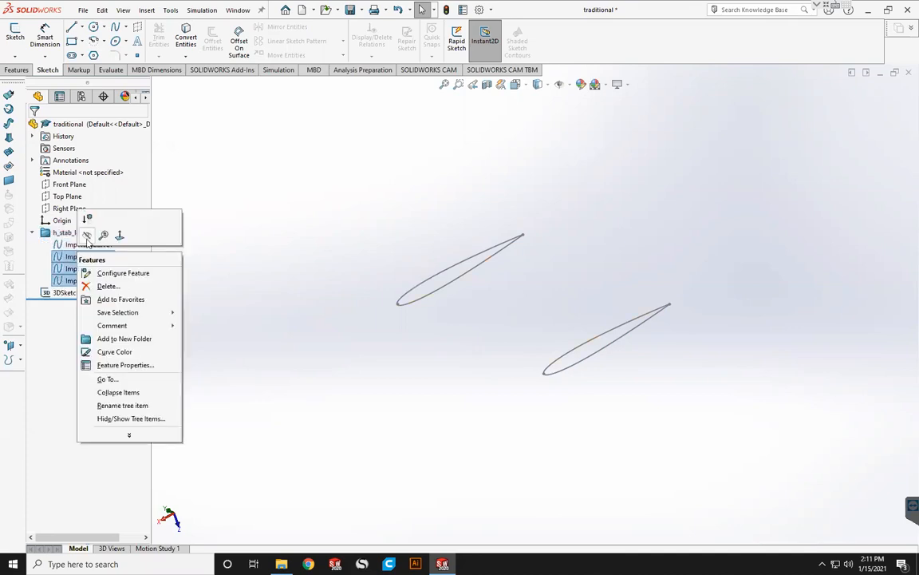
{"action": "key", "text": "Escape"}
{"action": "left_click", "coordinate": [32, 232]}
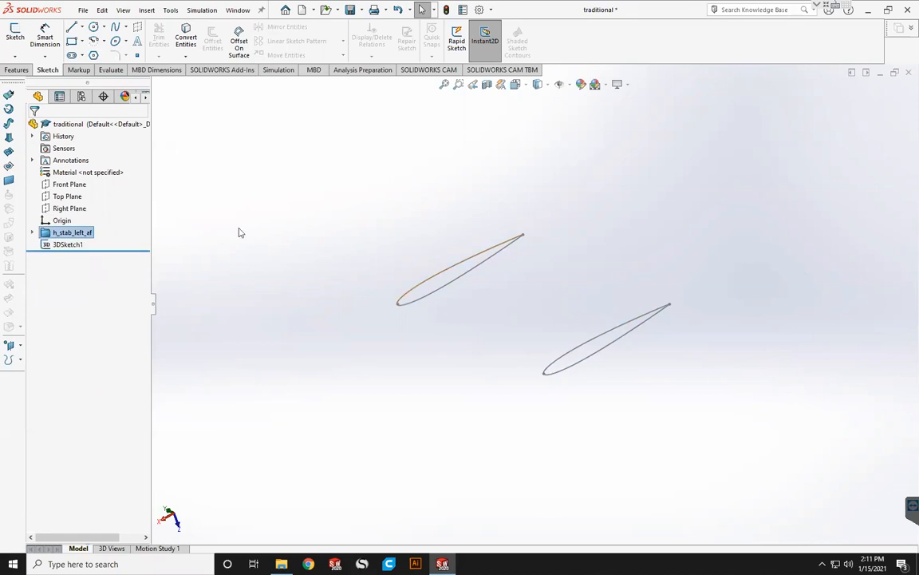
- Import traditional_airplane_h_stab_left_GC into the part as 3D curves with the Right Plane selected
{"action": "left_click", "coordinate": [69, 207]}
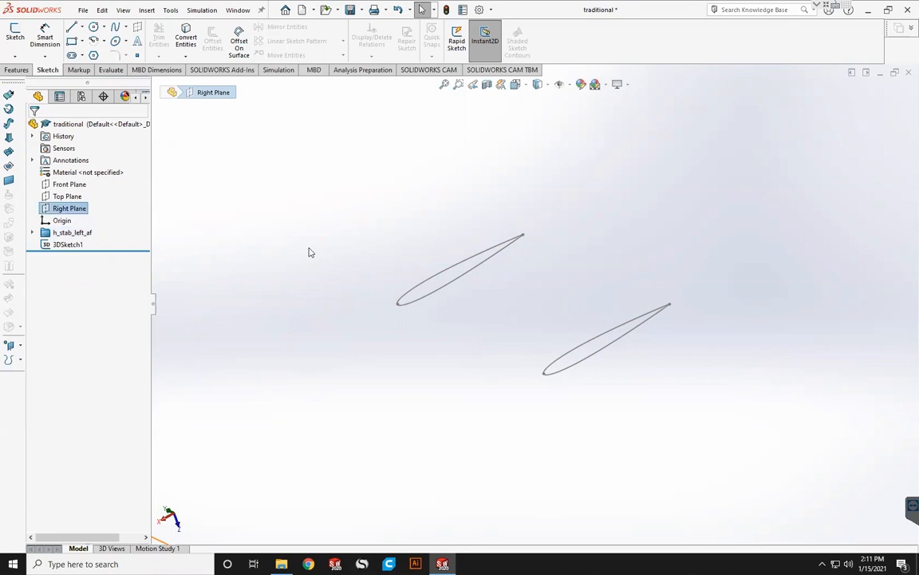
{"action": "key", "text": "ctrl+o"}
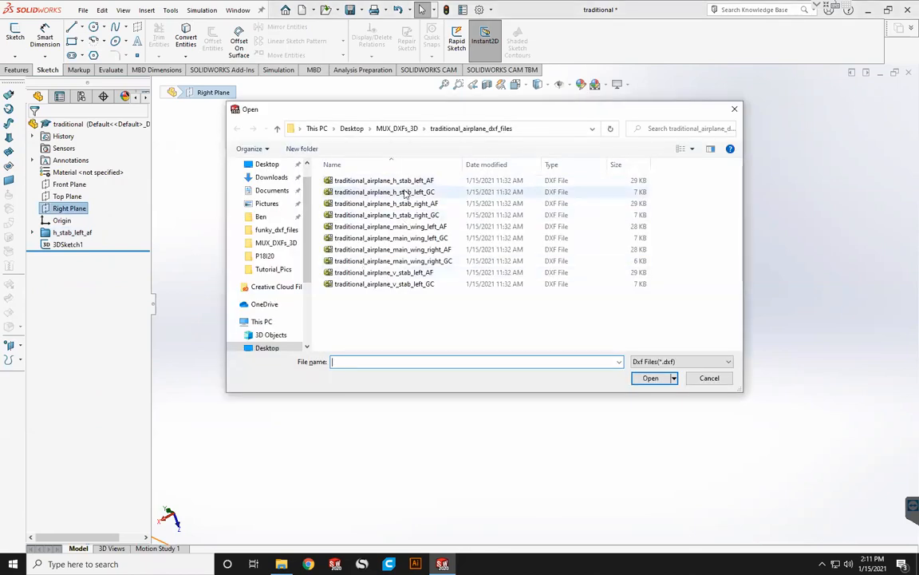
{"action": "left_click", "coordinate": [405, 193]}
{"action": "left_click", "coordinate": [659, 380]}
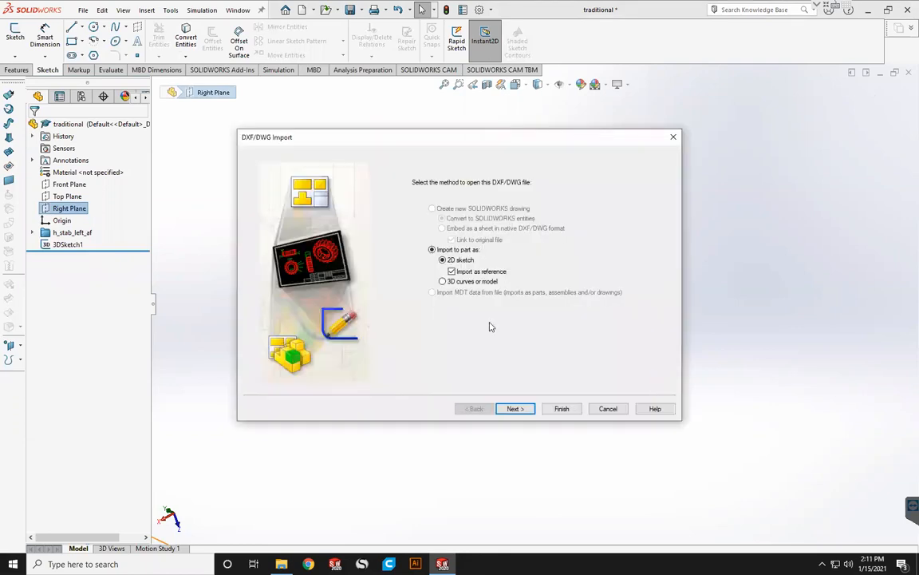
{"action": "left_click", "coordinate": [457, 281]}
{"action": "left_click", "coordinate": [562, 407]}
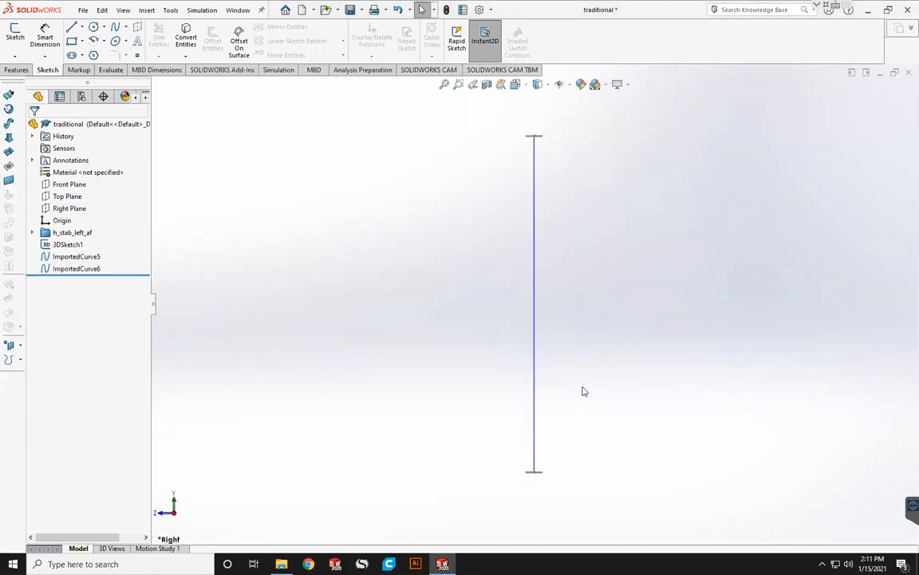
{"action": "middle_click_drag", "start_coordinate": [576, 385], "coordinate": [538, 290]}
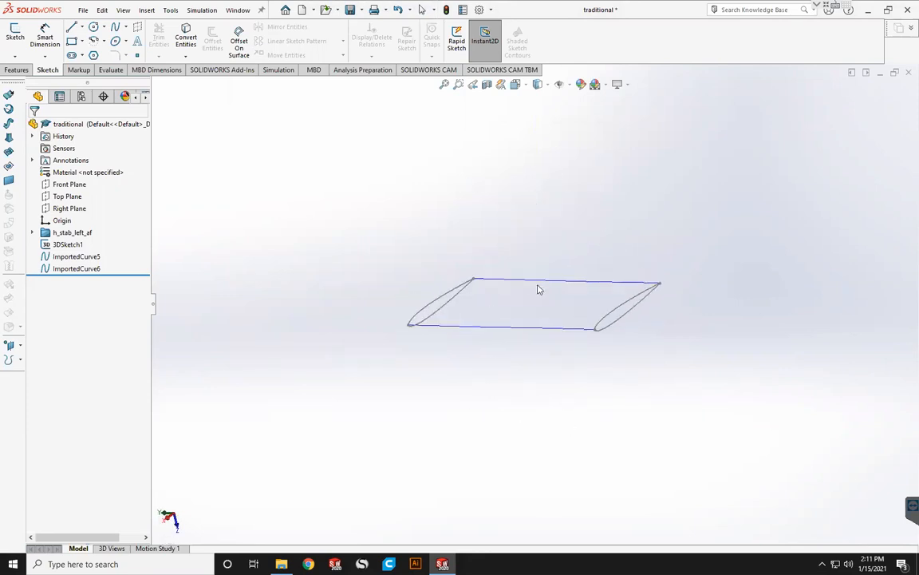
{"action": "scroll", "coordinate": [536, 291], "scroll_direction": "down", "scroll_amount": 3}
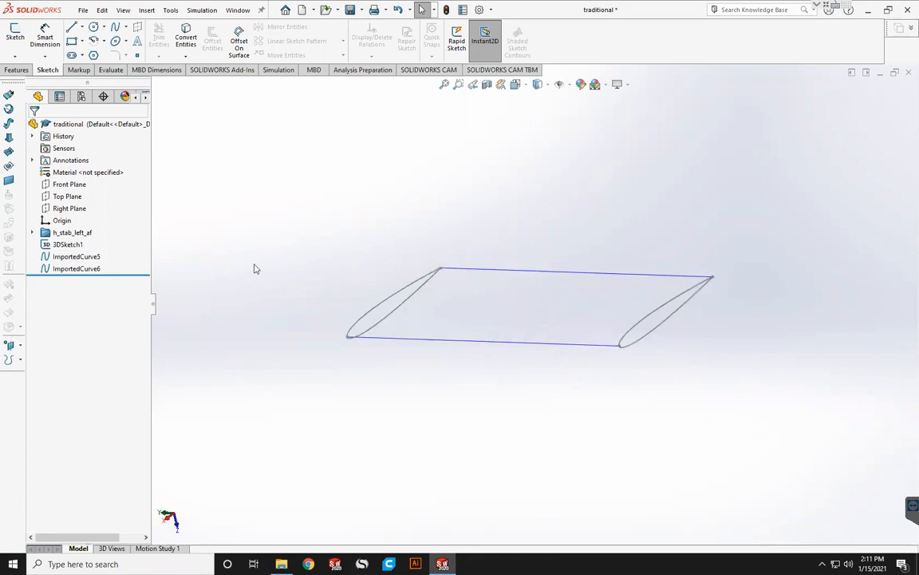
- Group the two imported guide curves in a new feature tree folder named h_stab_right_gc
{"action": "left_click", "coordinate": [96, 269]}
{"action": "left_click", "coordinate": [70, 256], "text": "ctrl"}
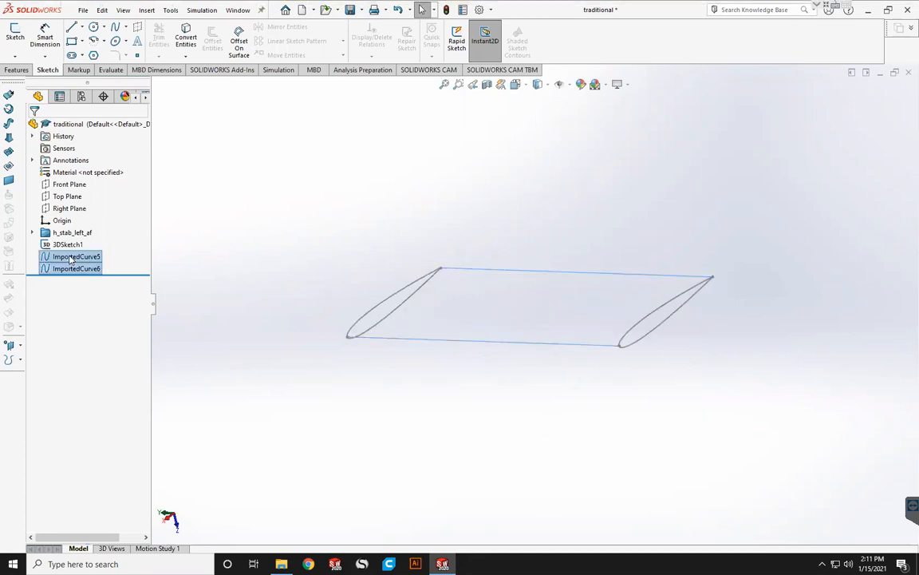
{"action": "right_click", "coordinate": [70, 256]}
{"action": "left_click", "coordinate": [99, 344]}
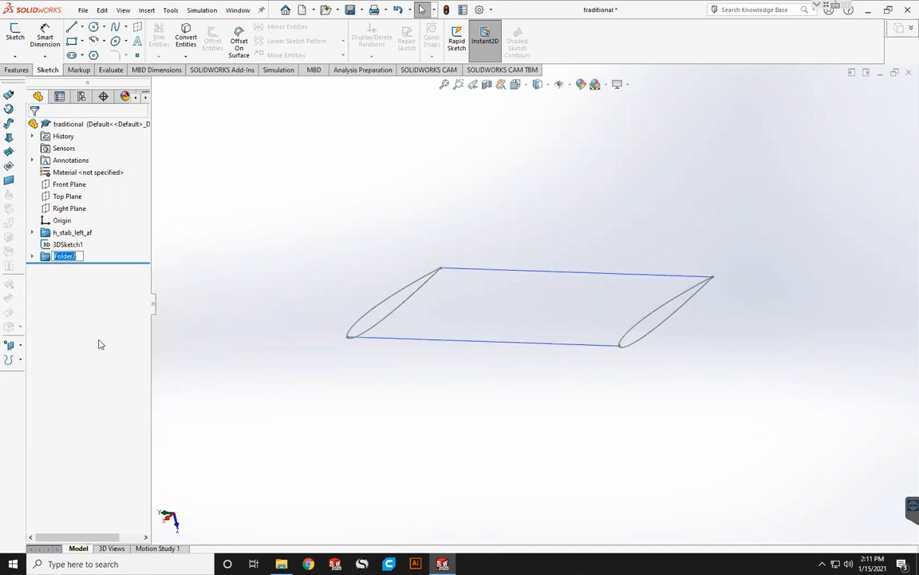
{"action": "type", "text": "h_stab_right_gc"}
{"action": "key", "text": "Return"}
{"action": "left_click", "coordinate": [245, 280]}
- Start a Lofted Boss/Base using the closed loops of the two airfoils as profiles
{"action": "left_click", "coordinate": [18, 71]}
{"action": "left_click", "coordinate": [122, 41]}
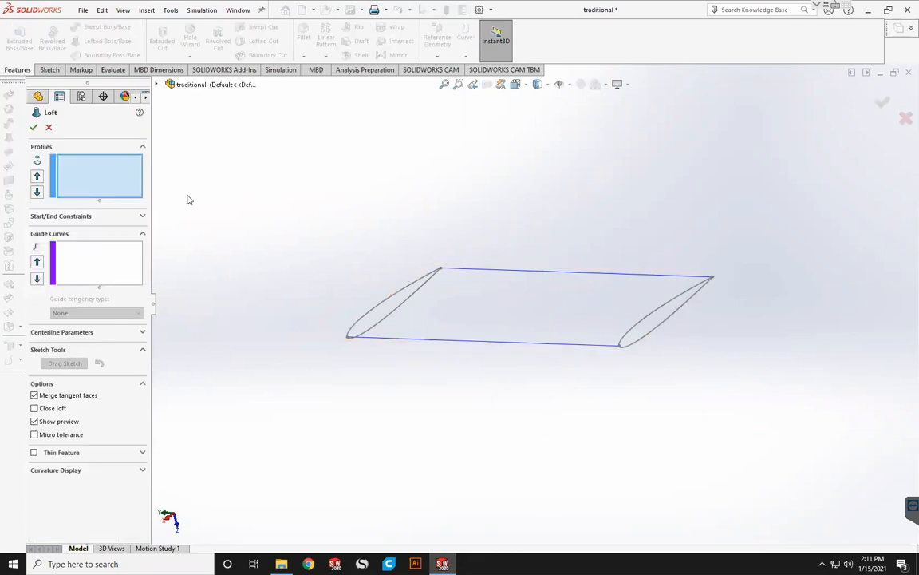
{"action": "left_click", "coordinate": [380, 313]}
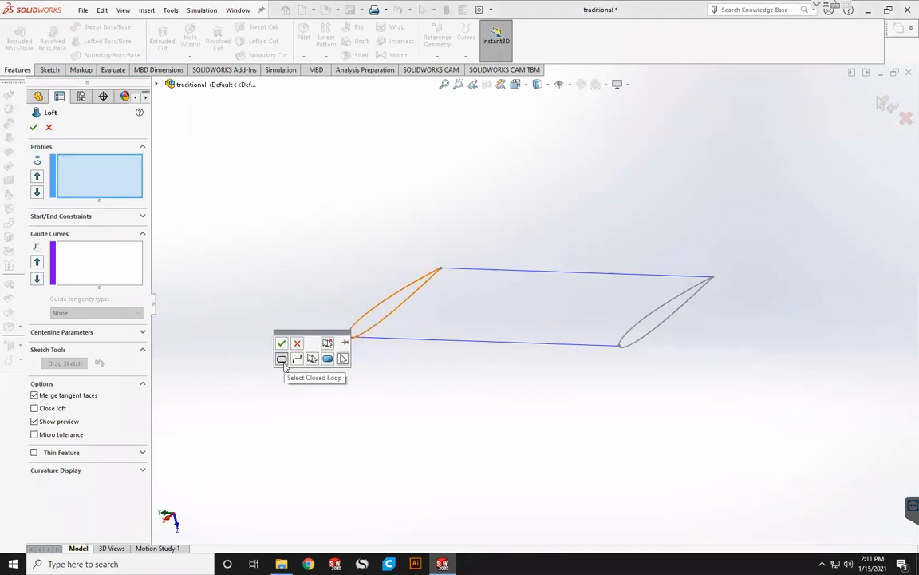
{"action": "left_click", "coordinate": [371, 313]}
{"action": "left_click", "coordinate": [371, 313]}
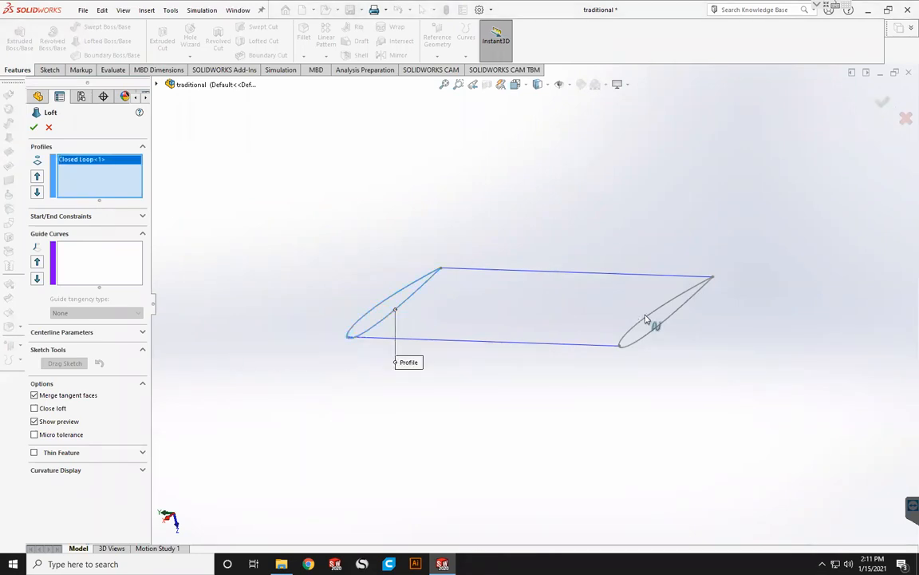
{"action": "left_click", "coordinate": [645, 315]}
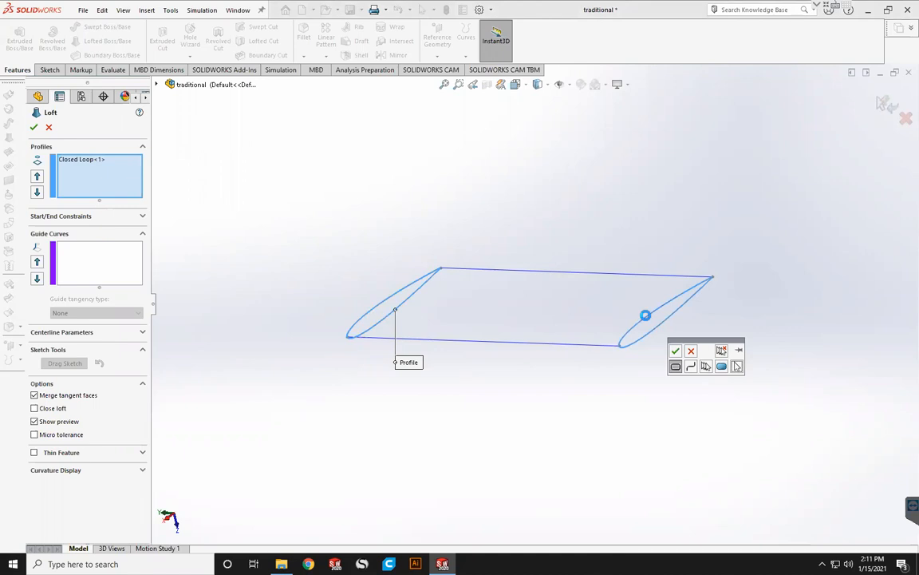
- Add the two imported lines along the airfoils' leading and trailing edges as guide curves and complete the loft
{"action": "left_click", "coordinate": [72, 269]}
{"action": "left_click", "coordinate": [522, 275]}
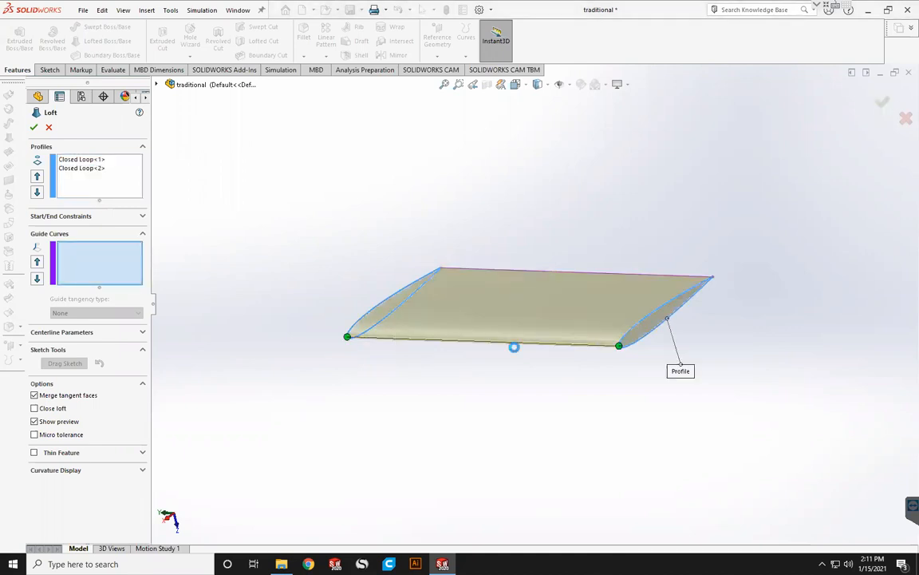
{"action": "left_click", "coordinate": [502, 345]}
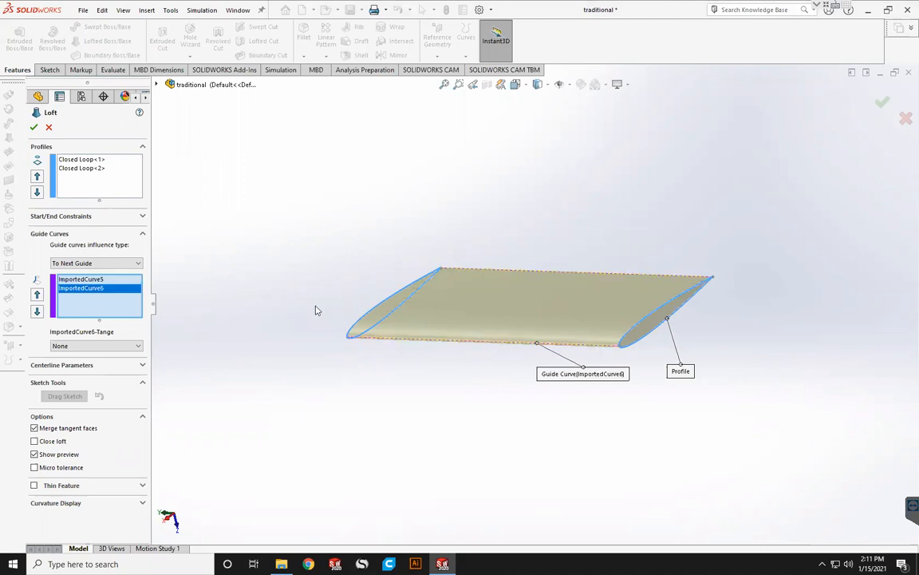
{"action": "key", "text": "Return"}
{"action": "middle_click_drag", "start_coordinate": [345, 312], "coordinate": [466, 317]}
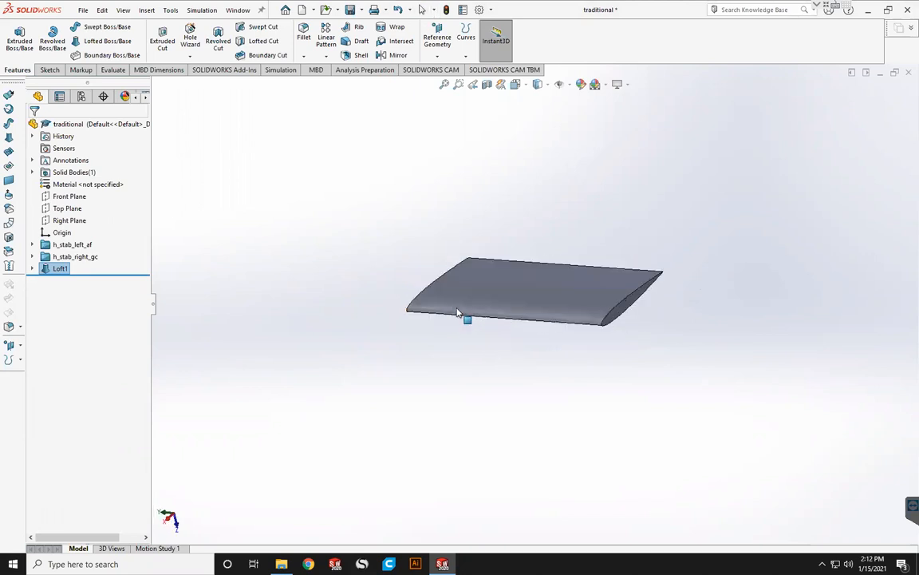
- Import traditional_airplane_main_wing_left_AF into the part as 3D curves with the Right Plane selected
{"action": "left_click", "coordinate": [69, 220]}
{"action": "key", "text": "ctrl+o"}
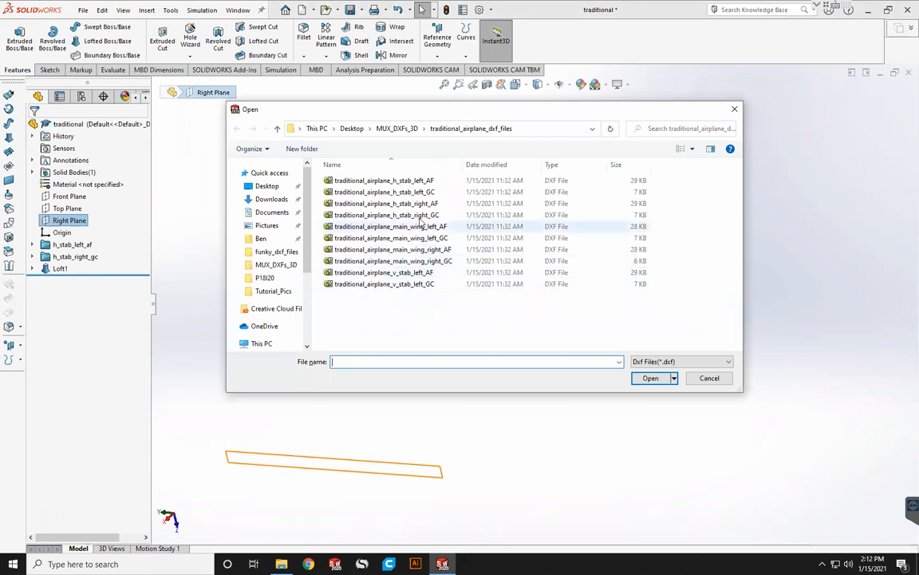
{"action": "double_click", "coordinate": [395, 226]}
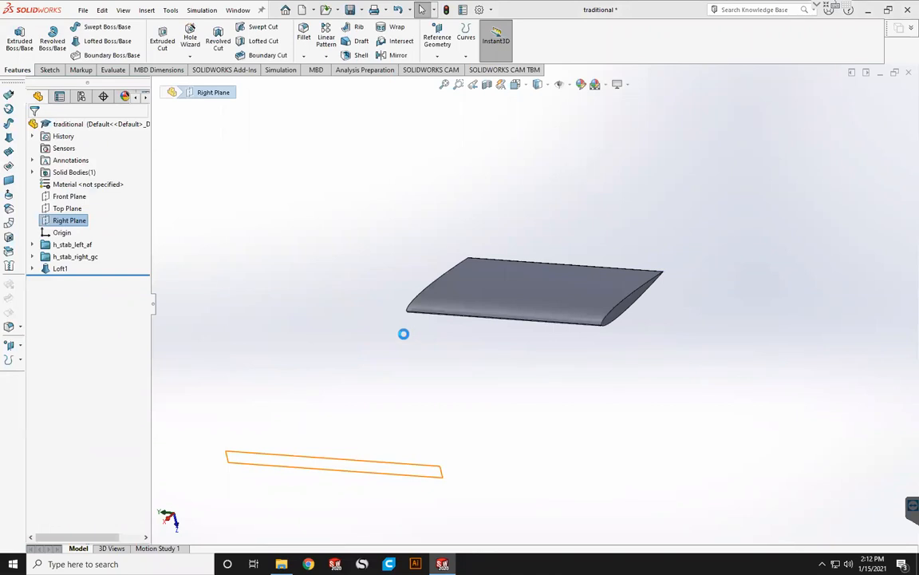
{"action": "left_click", "coordinate": [457, 284]}
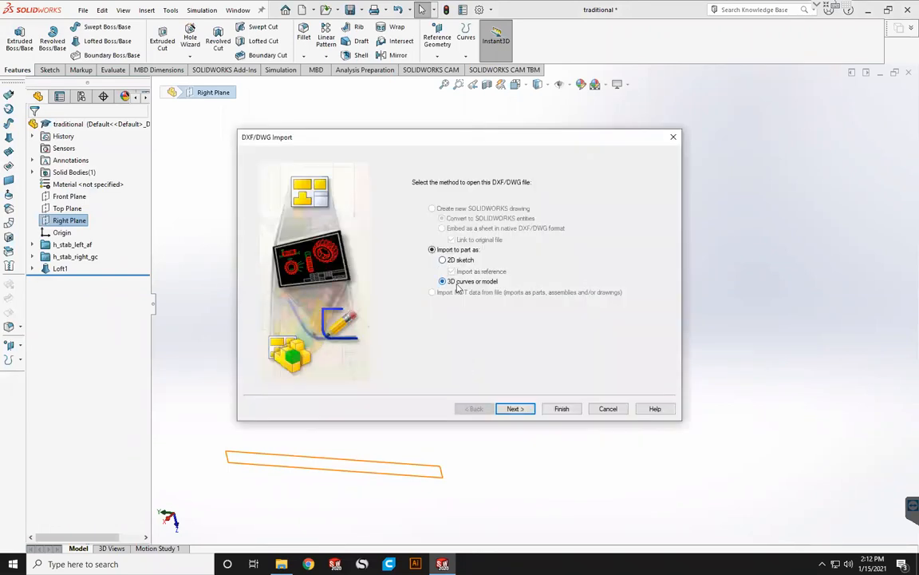
{"action": "left_click", "coordinate": [562, 408]}
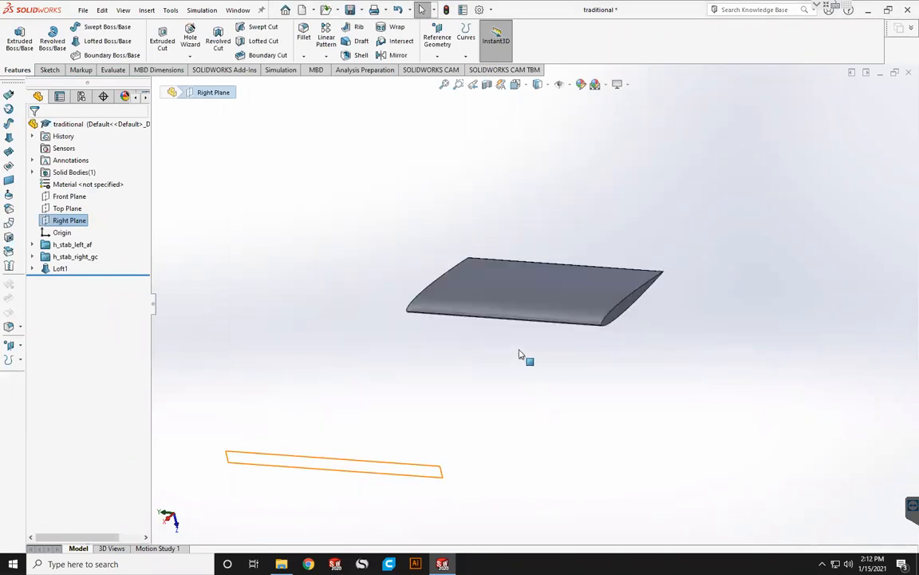
- Group the four imported main wing airfoil curves in a new feature tree folder named main_left_af
{"action": "middle_click_drag", "start_coordinate": [586, 398], "coordinate": [517, 302]}
{"action": "left_click", "coordinate": [102, 317]}
{"action": "left_click", "coordinate": [76, 292], "text": "shift"}
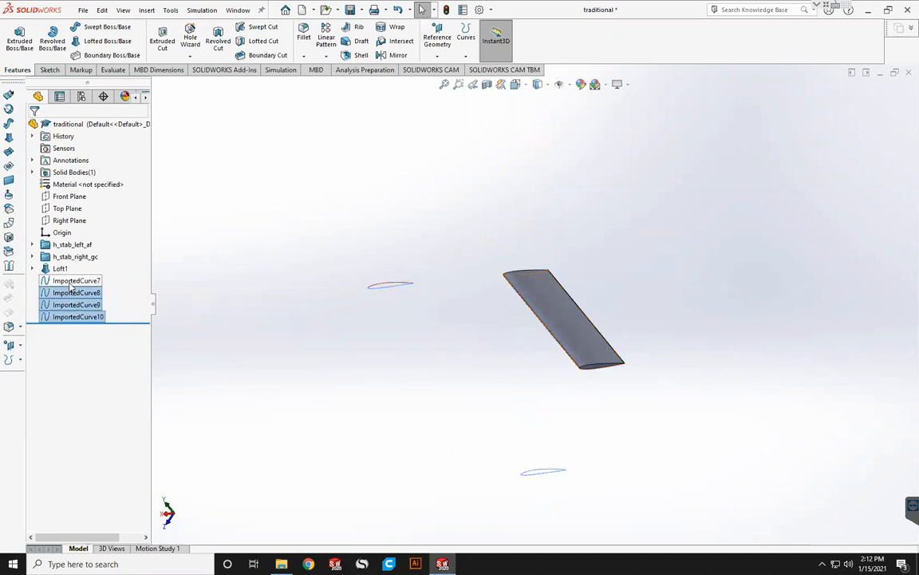
{"action": "left_click", "coordinate": [71, 282], "text": "shift"}
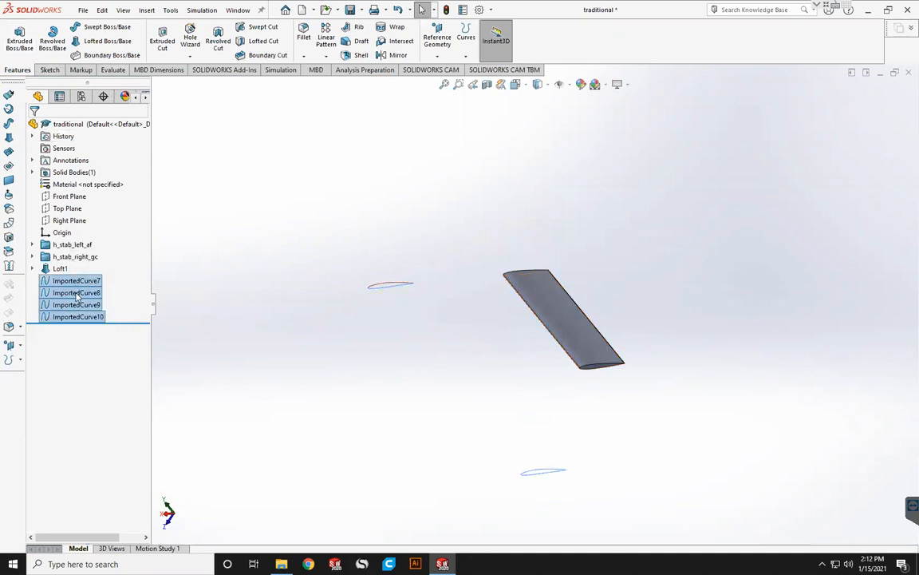
{"action": "right_click", "coordinate": [76, 291]}
{"action": "left_click", "coordinate": [110, 381]}
{"action": "type", "text": "main_left_af"}
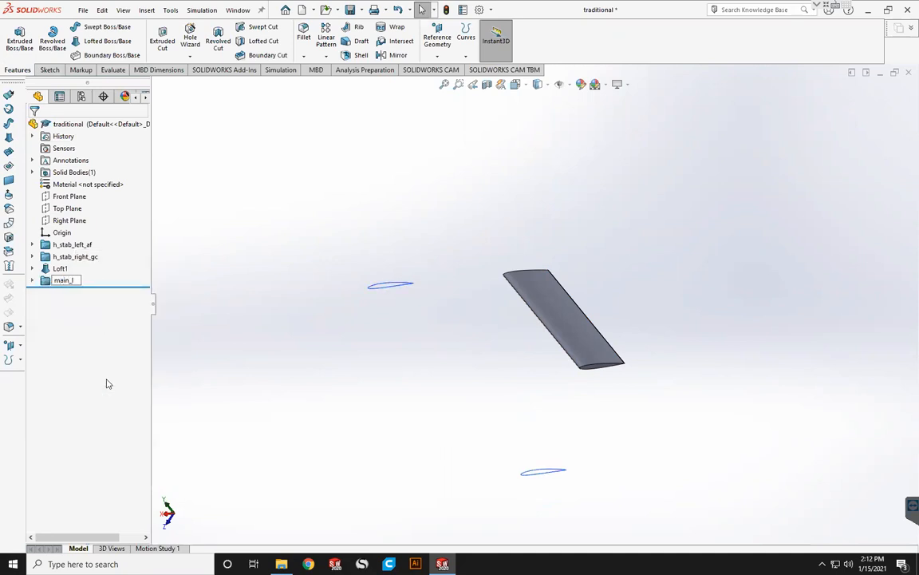
- Rename the h_stab_right_gc folder as h_stab_left_gc
{"action": "left_click", "coordinate": [81, 257]}
{"action": "left_click", "coordinate": [85, 257]}
{"action": "left_click", "coordinate": [89, 257]}
{"action": "key", "text": "BackSpace"}
{"action": "key", "text": "BackSpace"}
{"action": "key", "text": "BackSpace"}
{"action": "key", "text": "BackSpace"}
{"action": "key", "text": "BackSpace"}
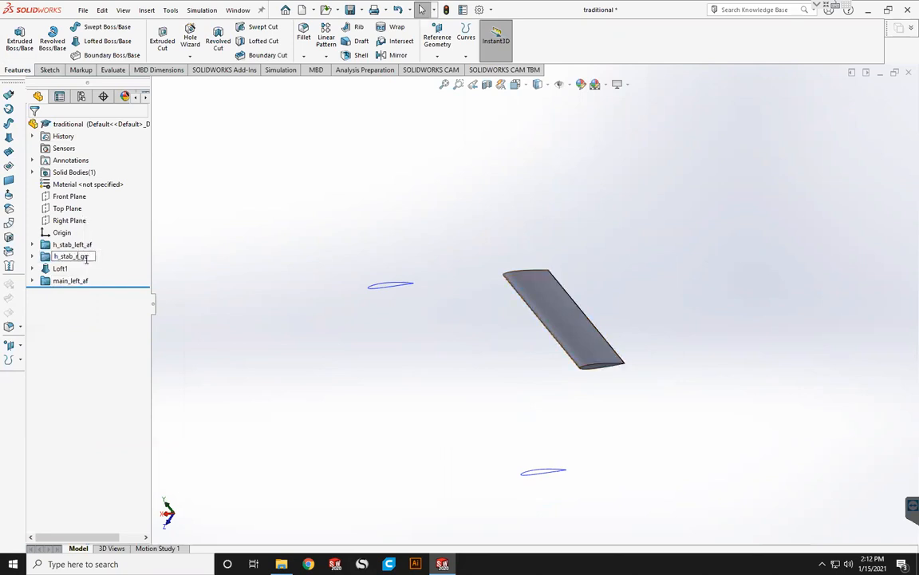
{"action": "type", "text": "left"}
{"action": "left_click", "coordinate": [72, 280]}
- Convert the four imported curves in the main_left_af folder into entities of a new 3D sketch
{"action": "left_click", "coordinate": [33, 280]}
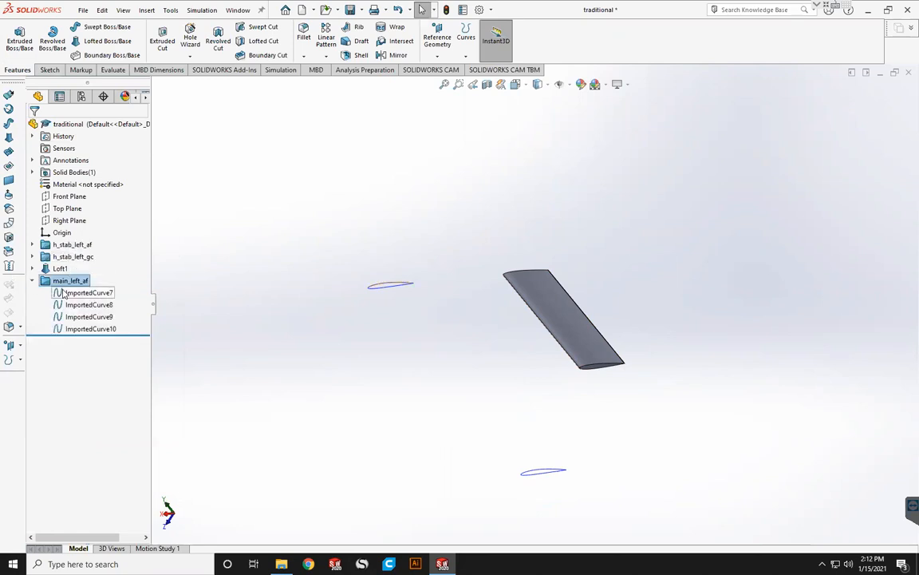
{"action": "left_click", "coordinate": [91, 328]}
{"action": "left_click_drag", "start_coordinate": [127, 333], "coordinate": [79, 303]}
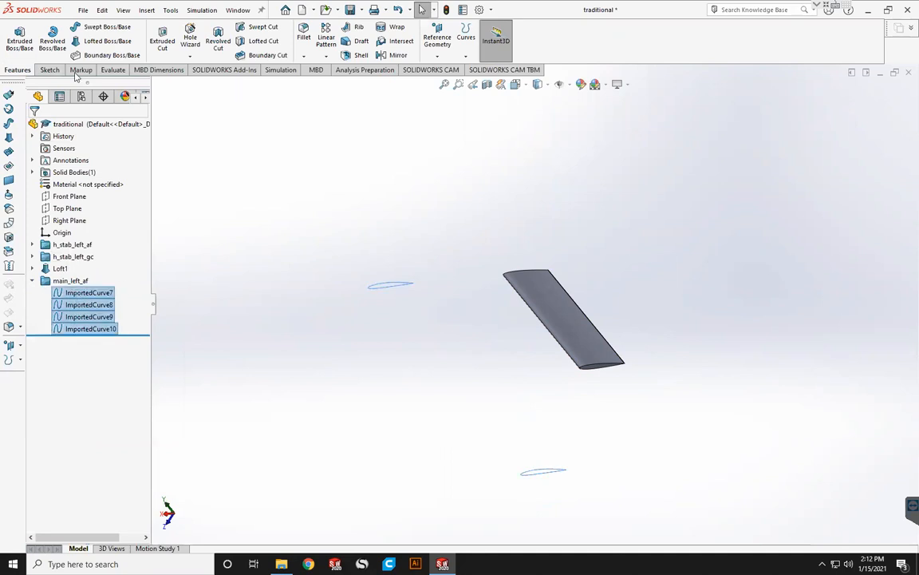
{"action": "left_click", "coordinate": [47, 70]}
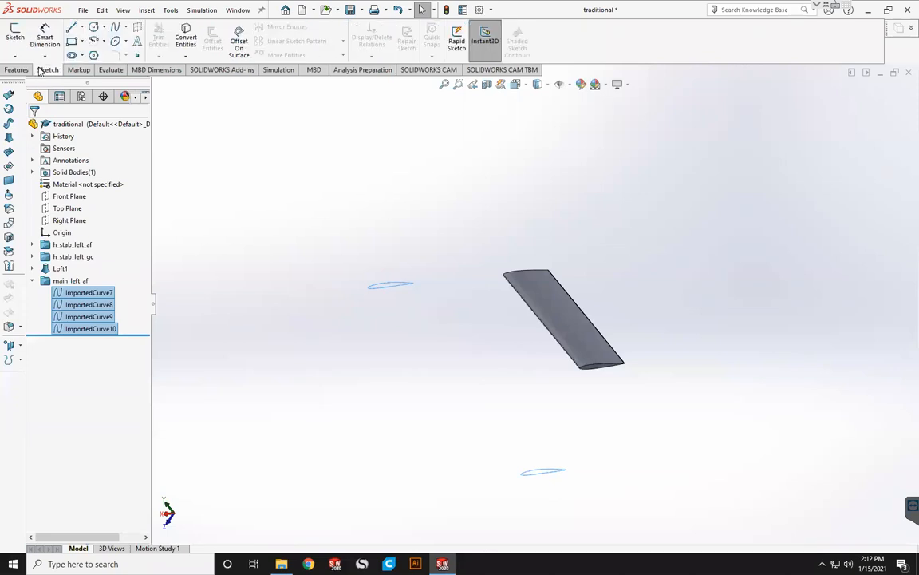
{"action": "left_click", "coordinate": [15, 56]}
{"action": "left_click", "coordinate": [33, 83]}
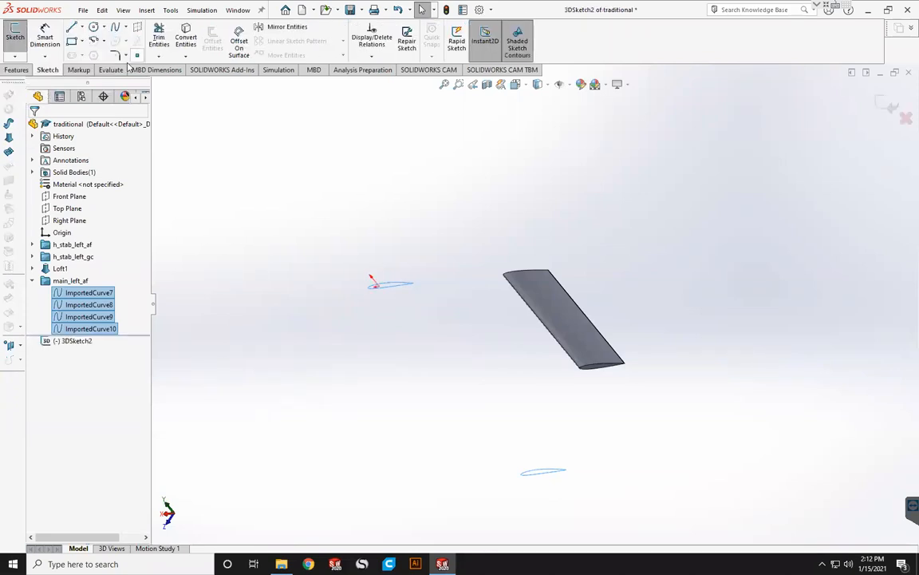
{"action": "left_click", "coordinate": [185, 40]}
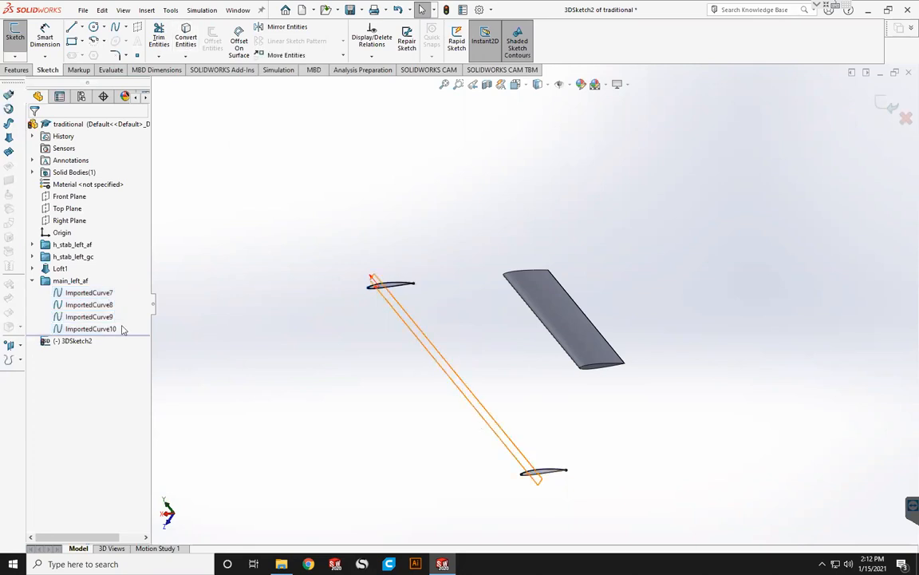
- Hide the four imported curves in main_left_af and exit the 3D sketch
{"action": "left_click_drag", "start_coordinate": [120, 332], "coordinate": [76, 297]}
{"action": "right_click", "coordinate": [76, 296]}
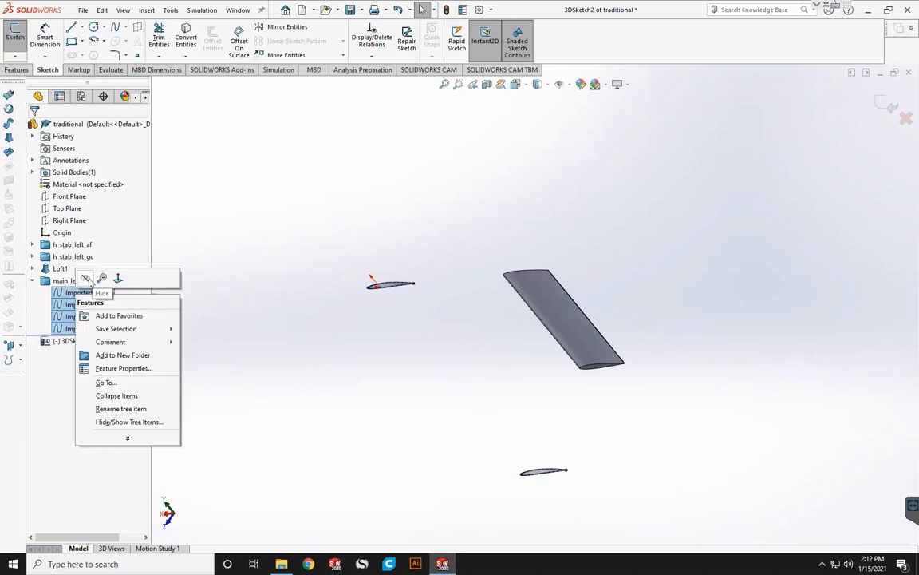
{"action": "left_click", "coordinate": [101, 277]}
{"action": "left_click", "coordinate": [884, 105]}
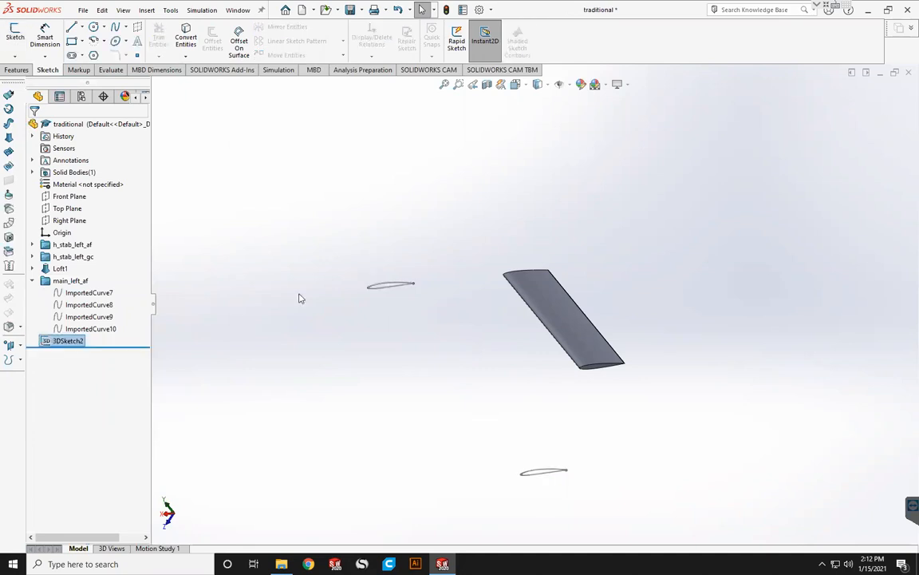
{"action": "left_click", "coordinate": [32, 281]}
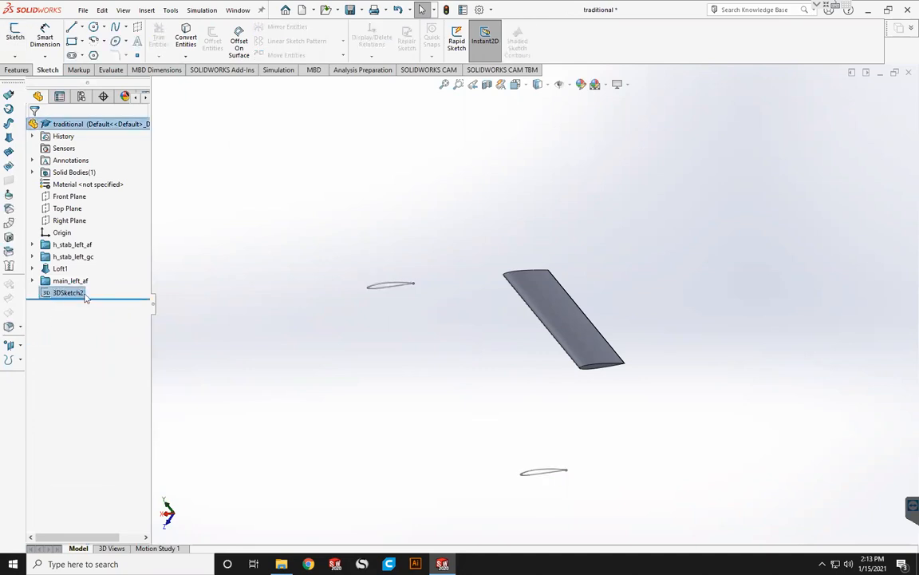
{"action": "left_click", "coordinate": [233, 257]}
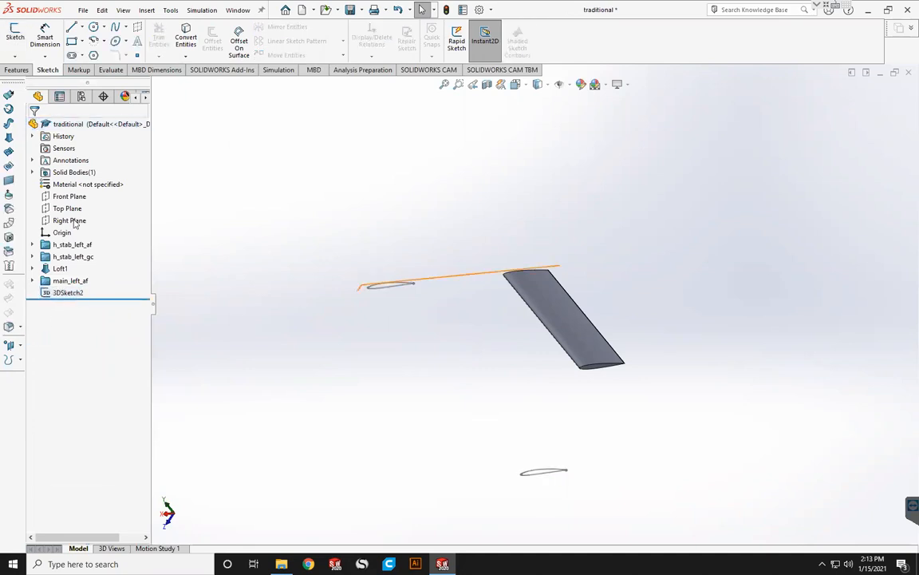
- Import traditional_airplane_main_wing_left_GC into the part as 3D curves with the Right Plane selected
{"action": "key", "text": "ctrl+o"}
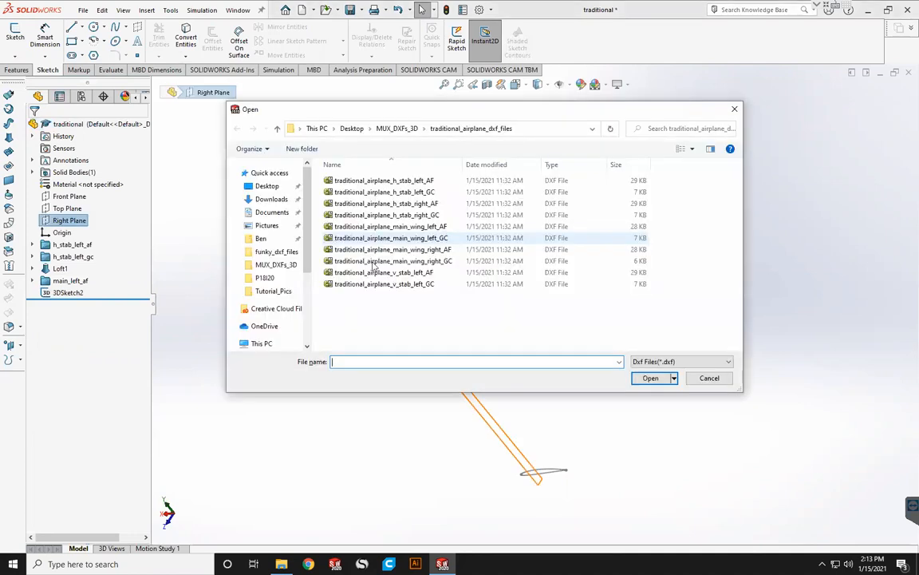
{"action": "left_click", "coordinate": [403, 238]}
{"action": "key", "text": "Return"}
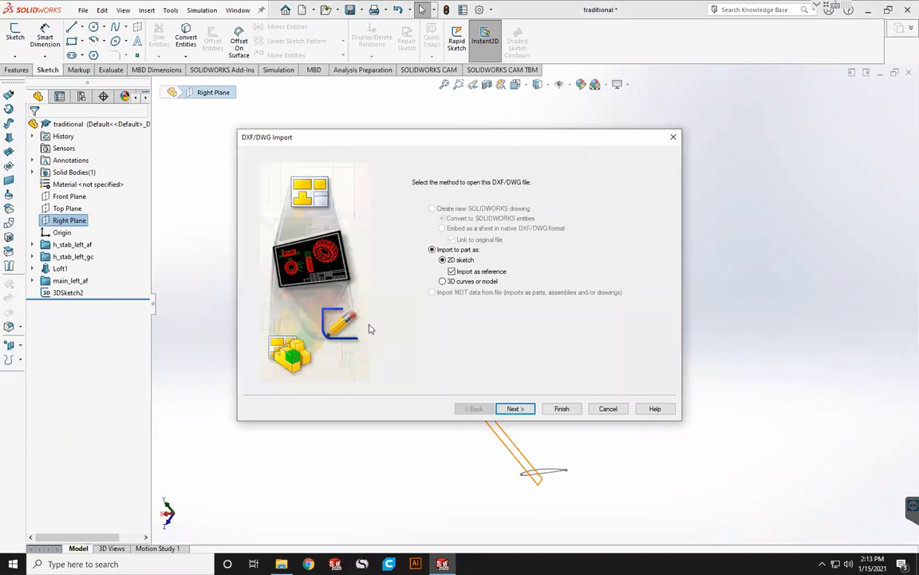
{"action": "left_click", "coordinate": [442, 281]}
{"action": "left_click", "coordinate": [561, 408]}
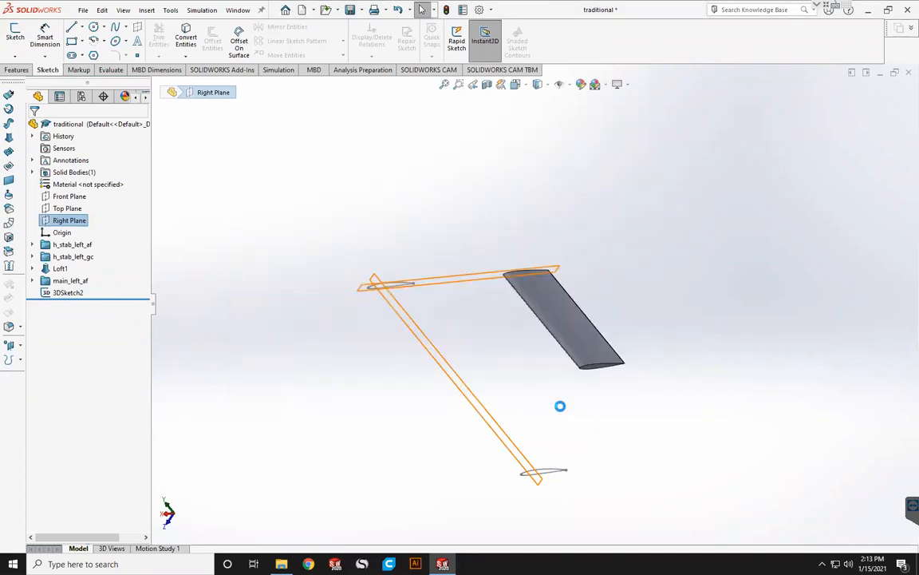
- Group the two imported main wing guide curves in a new feature tree folder named main_left_gc
{"action": "key", "text": "ctrl+4"}
{"action": "middle_click_drag", "start_coordinate": [603, 396], "coordinate": [423, 267]}
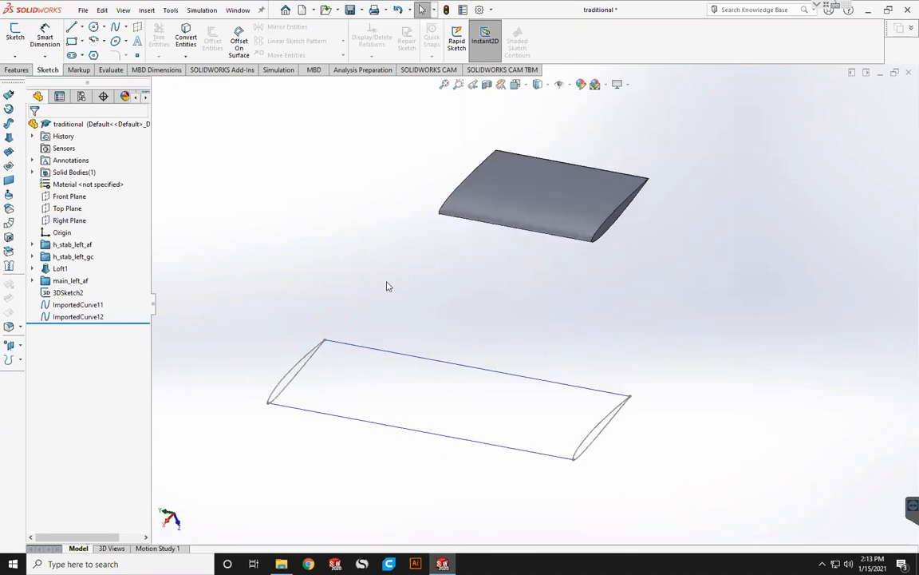
{"action": "right_click", "coordinate": [76, 305]}
{"action": "left_click", "coordinate": [120, 391]}
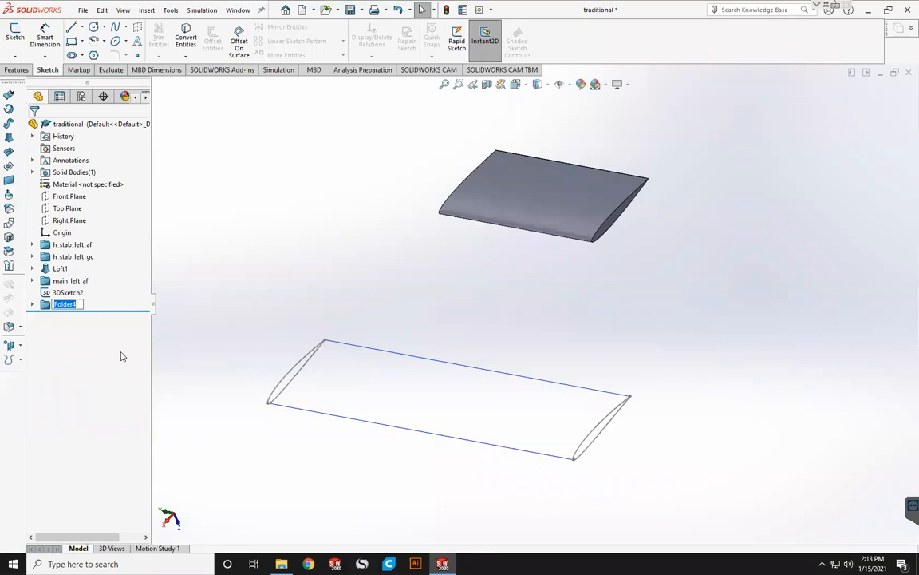
{"action": "type", "text": "main_left_gc"}
{"action": "key", "text": "Return"}
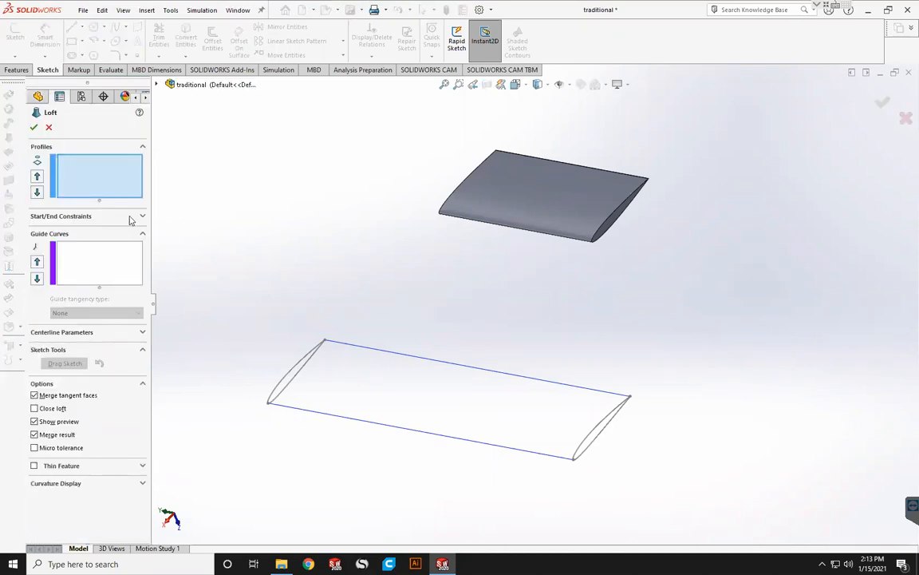
- Loft the main wing between the closed loops of its two airfoils, using the two imported edge lines as guide curves
{"action": "left_click", "coordinate": [300, 371]}
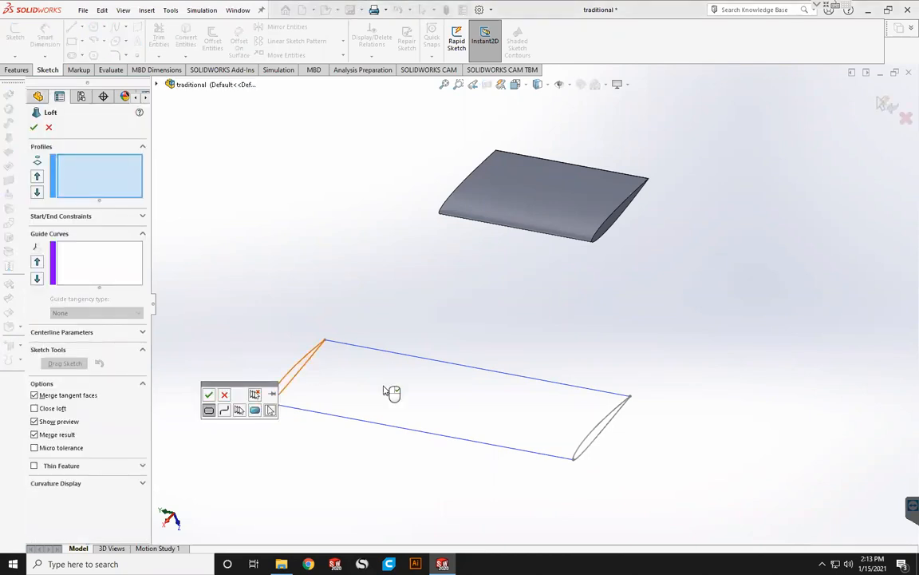
{"action": "left_click", "coordinate": [604, 430]}
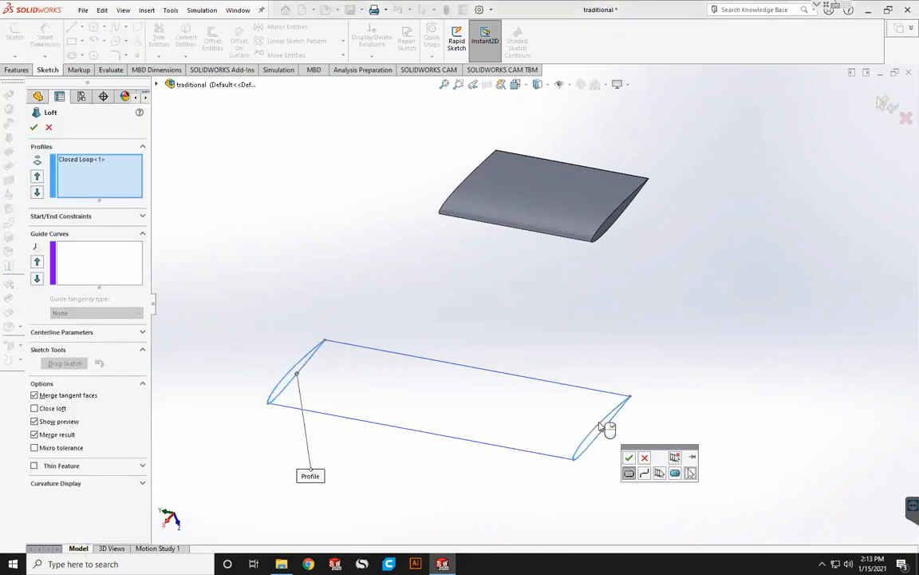
{"action": "left_click", "coordinate": [66, 257]}
{"action": "left_click", "coordinate": [441, 435]}
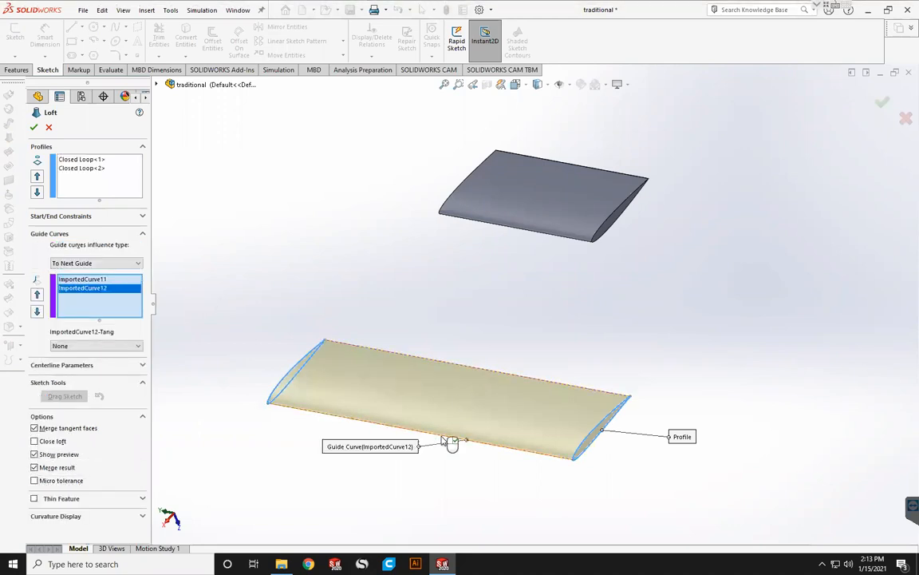
{"action": "key", "text": "Return"}
{"action": "middle_click_drag", "start_coordinate": [503, 318], "coordinate": [512, 346]}
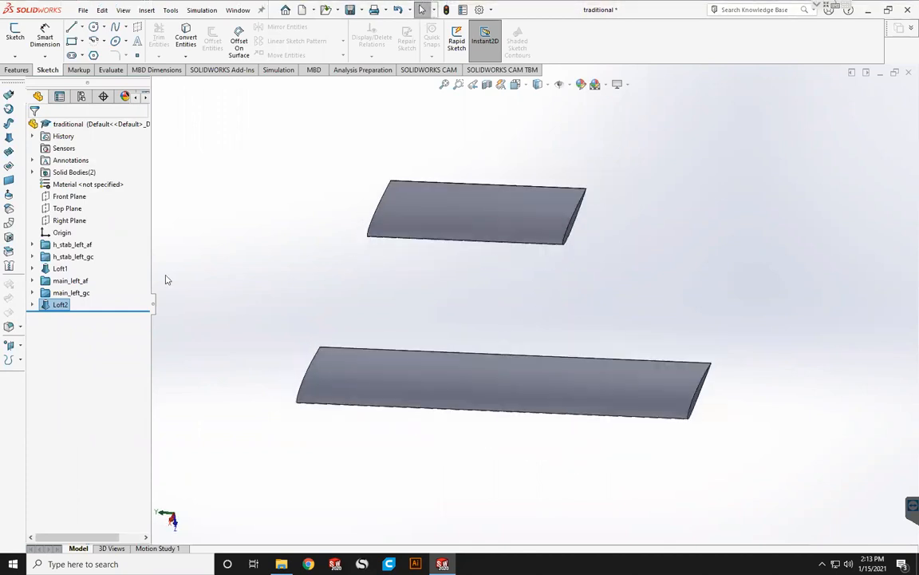
- Import traditional_airplane_v_stab_left_AF into the part as 3D curves with the Right Plane selected
{"action": "left_click", "coordinate": [83, 222]}
{"action": "key", "text": "d"}
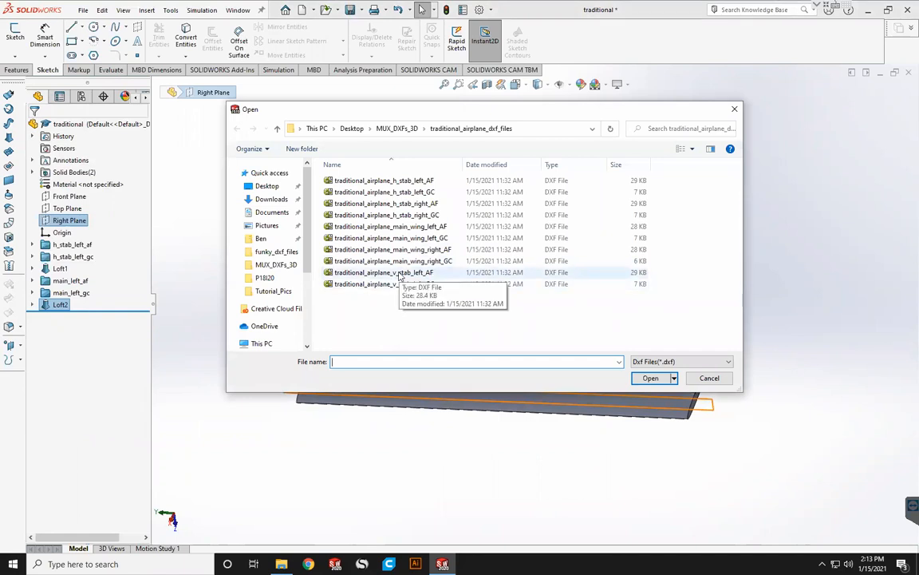
{"action": "left_click", "coordinate": [400, 273]}
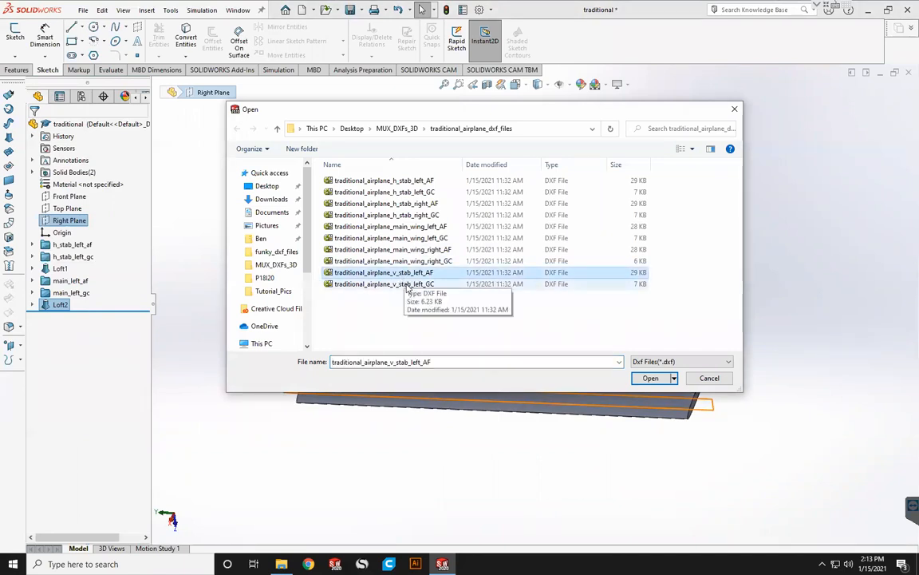
{"action": "left_click", "coordinate": [651, 378]}
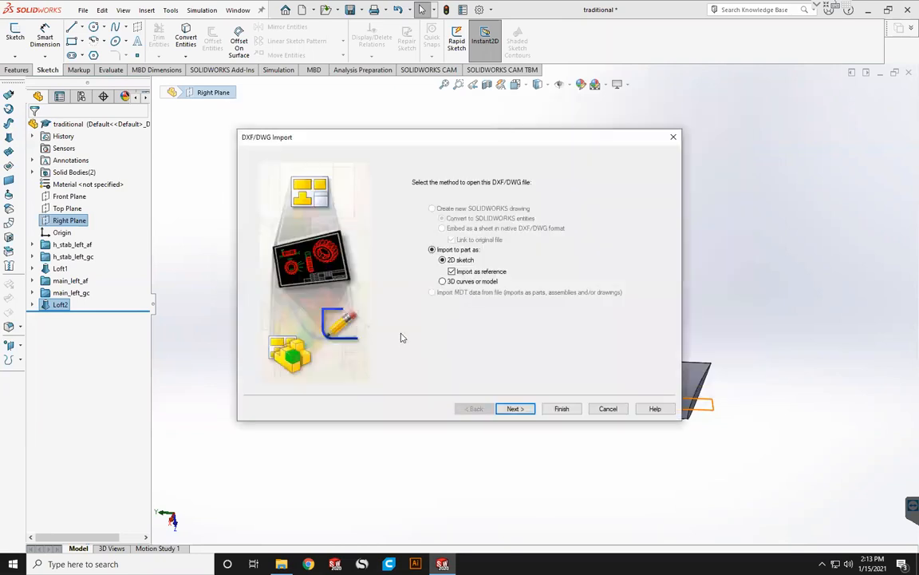
{"action": "left_click", "coordinate": [443, 282]}
{"action": "left_click", "coordinate": [561, 409]}
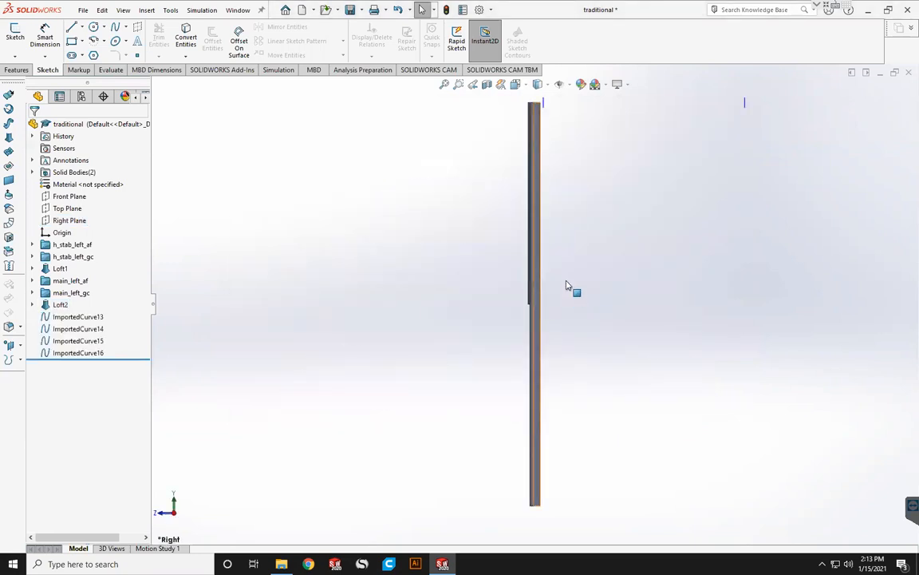
{"action": "middle_click_drag", "start_coordinate": [446, 258], "coordinate": [548, 341]}
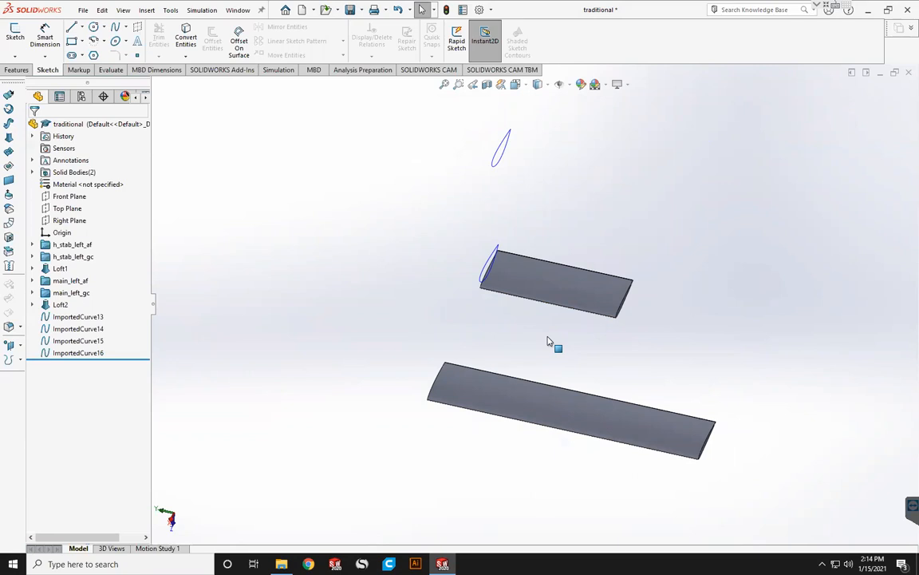
{"action": "middle_click_drag", "start_coordinate": [304, 382], "coordinate": [272, 364]}
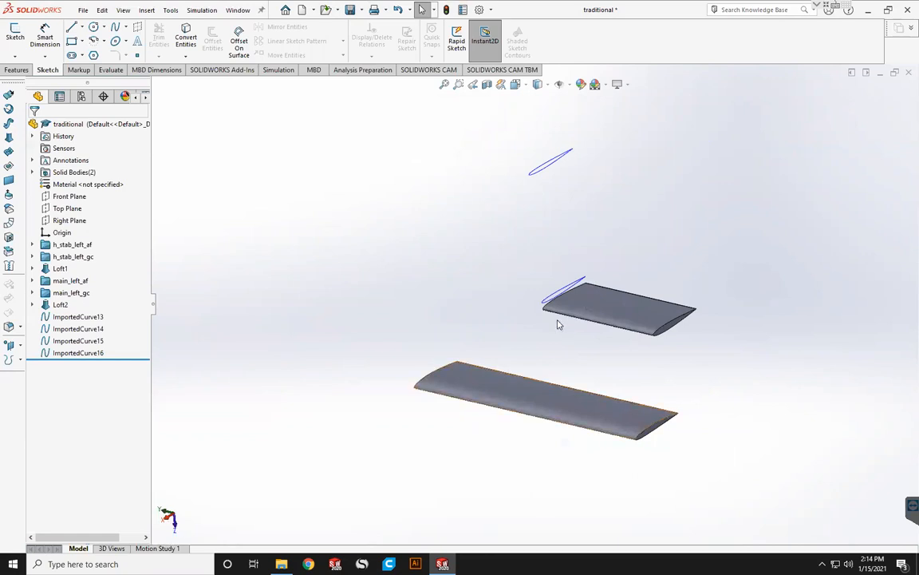
{"action": "middle_click_drag", "start_coordinate": [560, 346], "coordinate": [551, 342]}
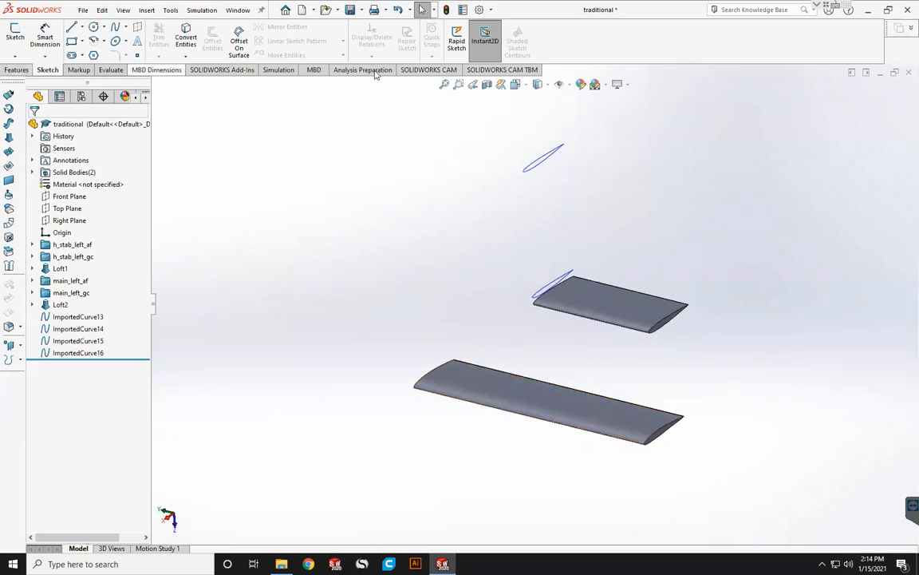
{"action": "left_click", "coordinate": [17, 70]}
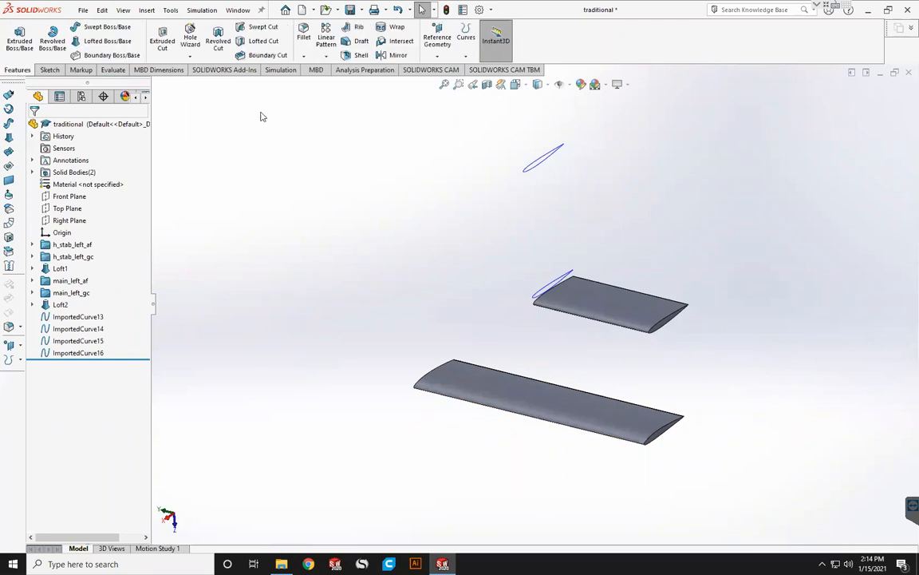
- Mirror the horizontal stabilizer and main wing solid bodies (Loft1 and Loft2) about the Top Plane
{"action": "left_click", "coordinate": [32, 172]}
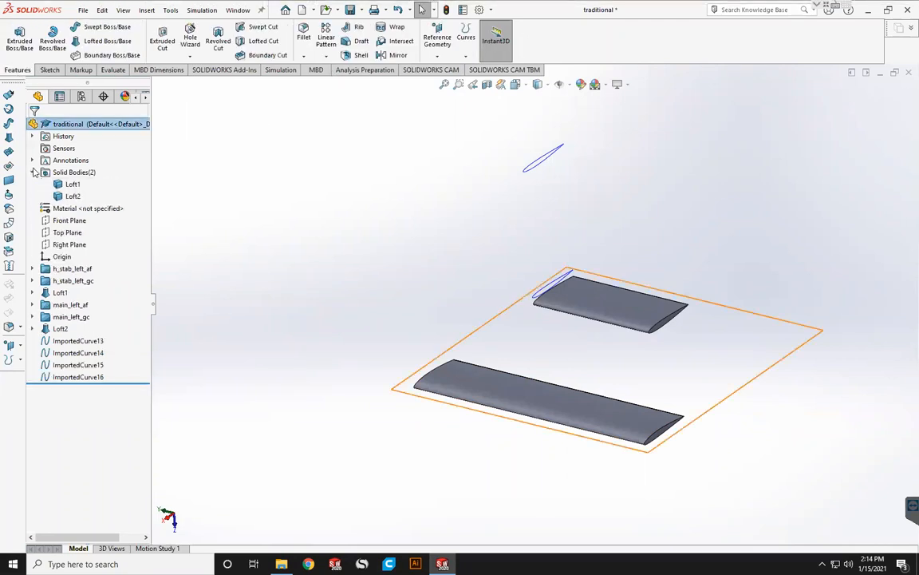
{"action": "left_click", "coordinate": [70, 186]}
{"action": "left_click", "coordinate": [67, 198], "text": "ctrl"}
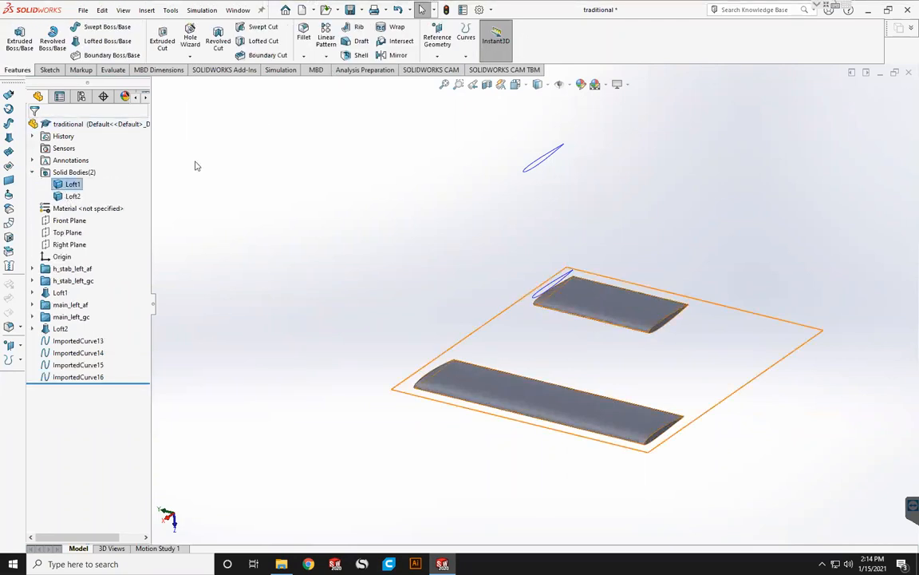
{"action": "left_click", "coordinate": [400, 59]}
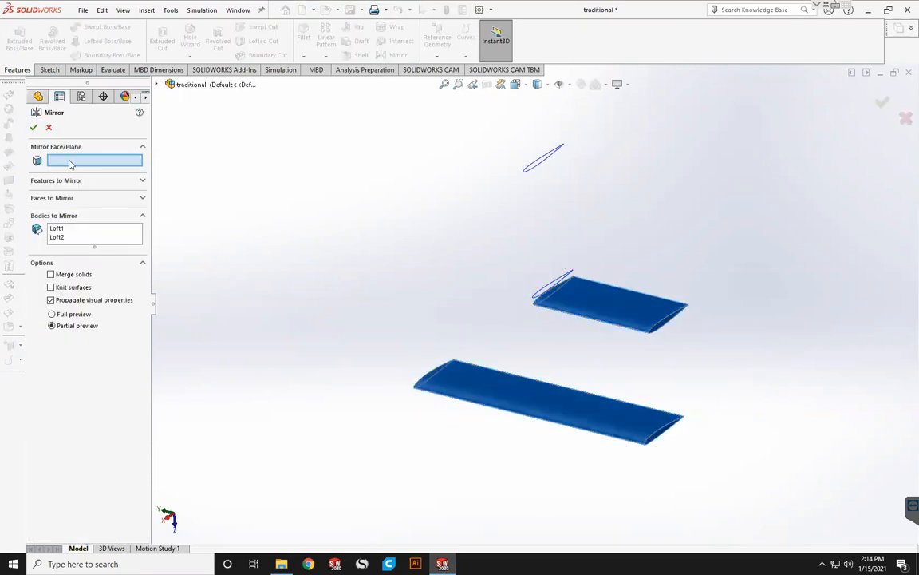
{"action": "left_click", "coordinate": [157, 86]}
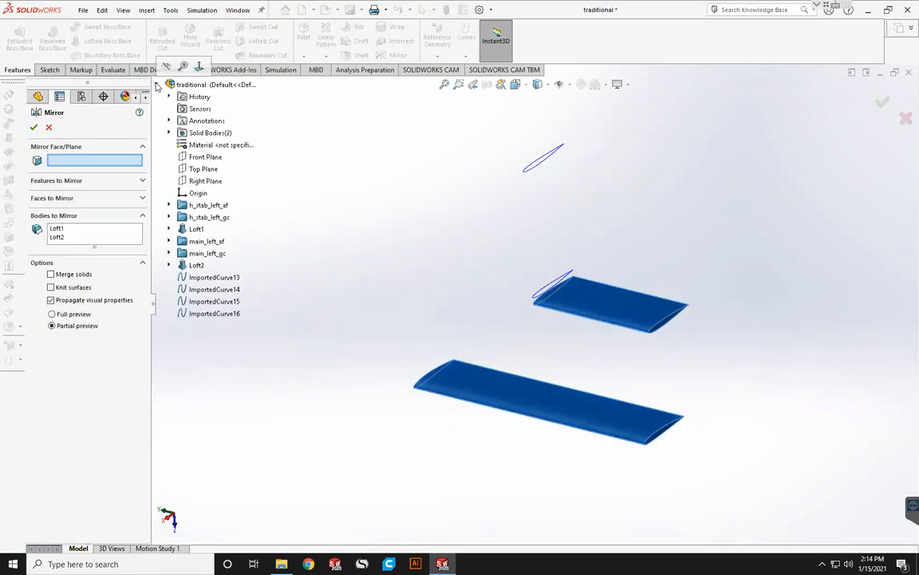
{"action": "left_click", "coordinate": [202, 170]}
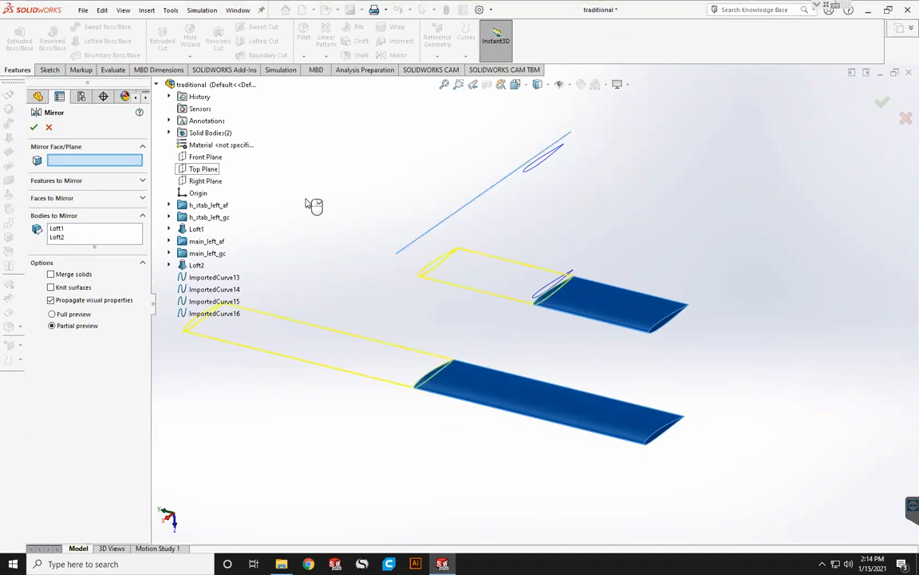
{"action": "right_click", "coordinate": [357, 280]}
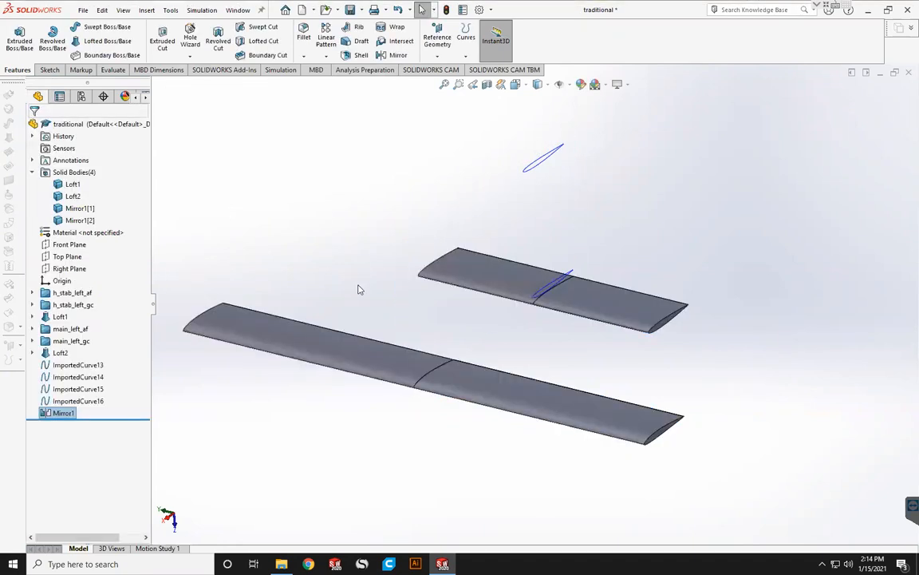
- Close the traditional part and save all modified documents
{"action": "middle_click_drag", "start_coordinate": [423, 317], "coordinate": [423, 324]}
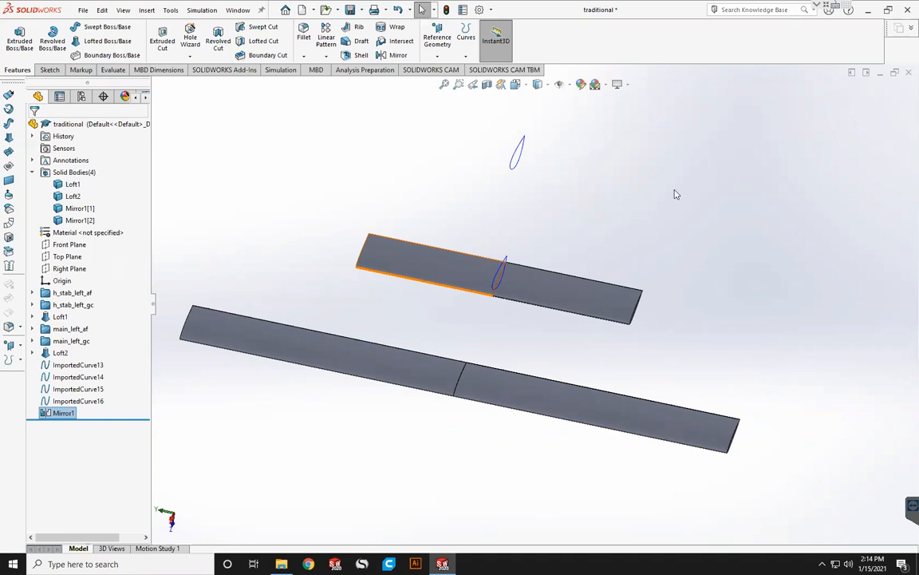
{"action": "mouse_move", "coordinate": [619, 313]}
{"action": "middle_mouse_down"}
{"action": "mouse_move", "coordinate": [601, 312]}
{"action": "mouse_move", "coordinate": [609, 310]}
{"action": "middle_mouse_up"}
{"action": "scroll", "coordinate": [609, 311], "scroll_direction": "down", "scroll_amount": 1}
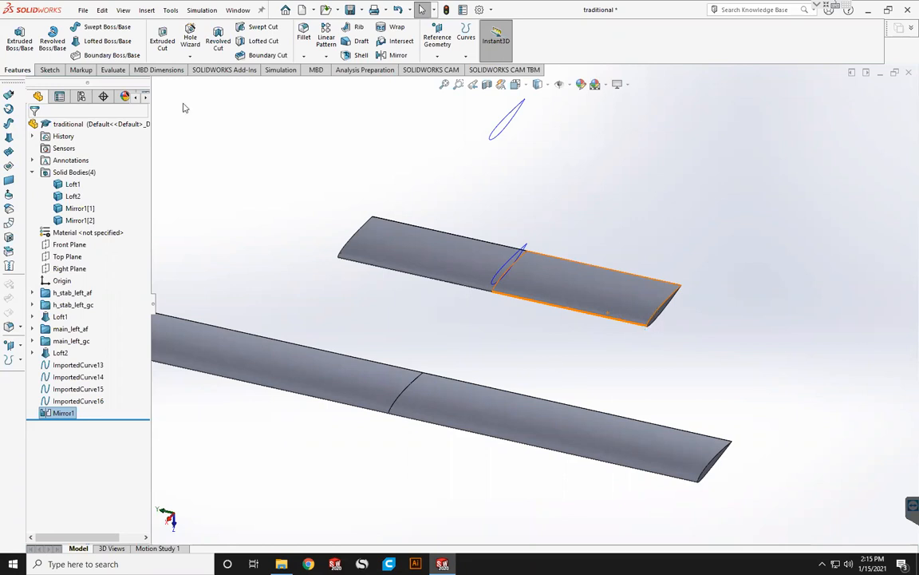
{"action": "left_click", "coordinate": [907, 74]}
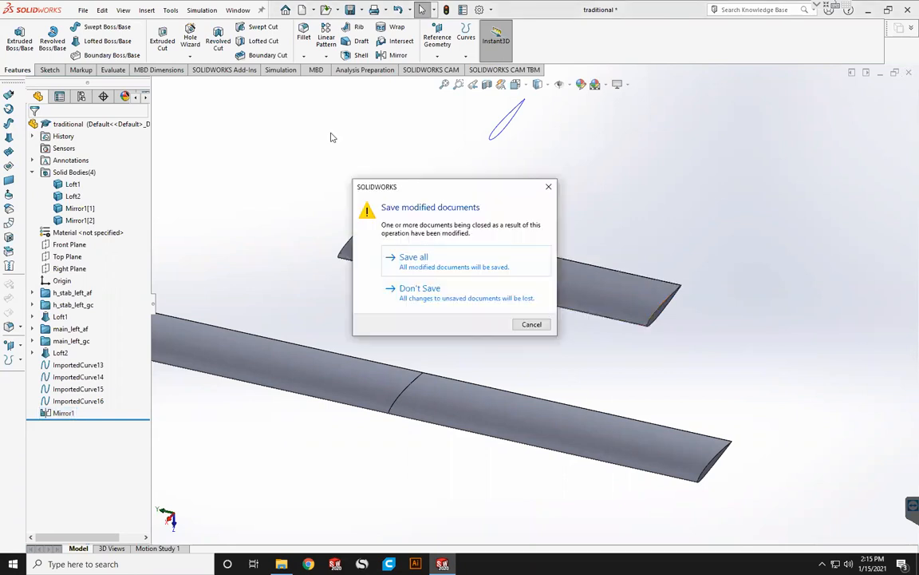
{"action": "left_click", "coordinate": [427, 259]}
- Open the recent part funky, look over its curved wings and vertical tail, and close it
{"action": "left_click", "coordinate": [82, 12]}
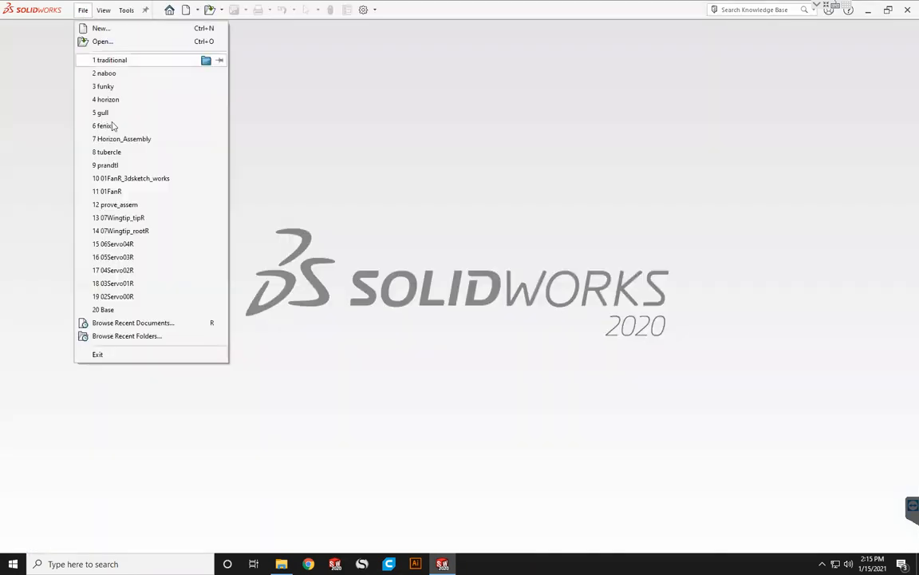
{"action": "left_click", "coordinate": [104, 87]}
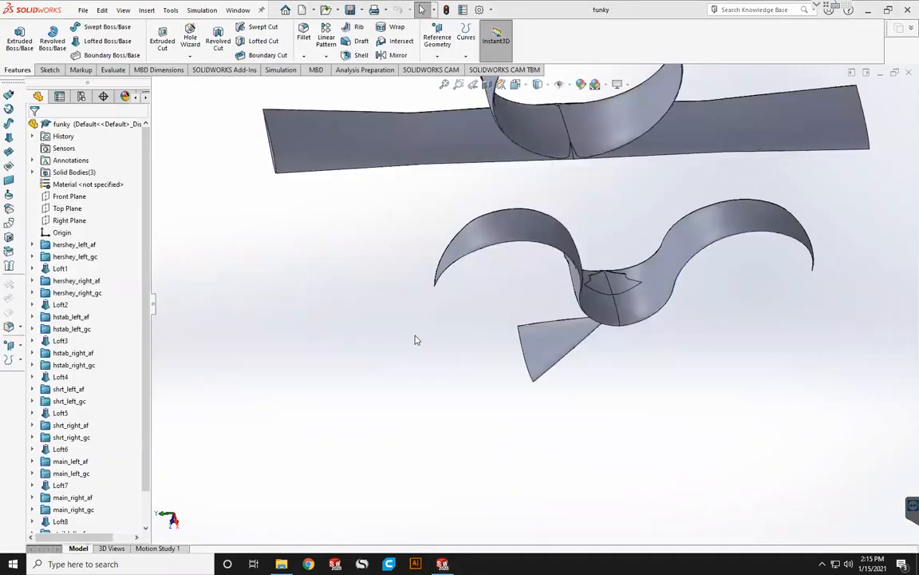
{"action": "scroll", "coordinate": [548, 323], "scroll_direction": "up", "scroll_amount": 4}
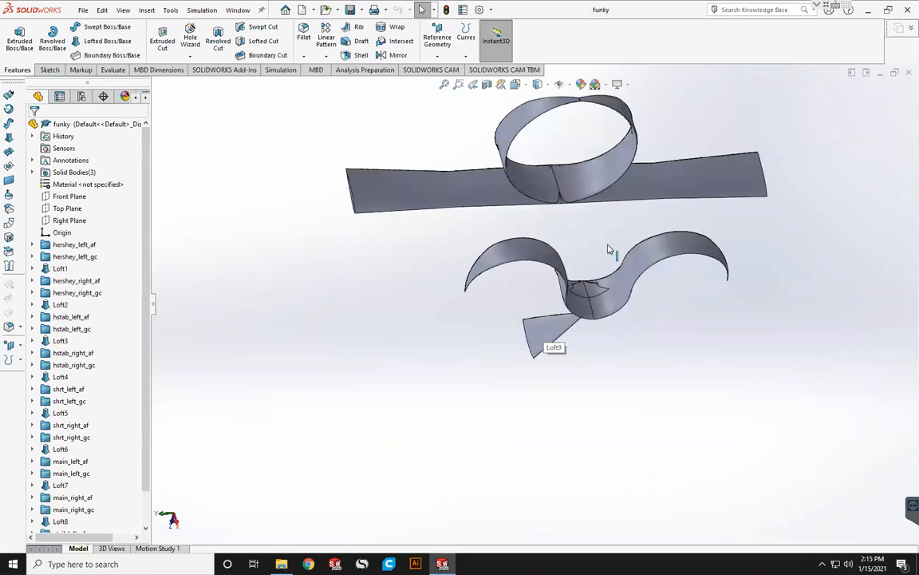
{"action": "scroll", "coordinate": [771, 193], "scroll_direction": "down", "scroll_amount": 2}
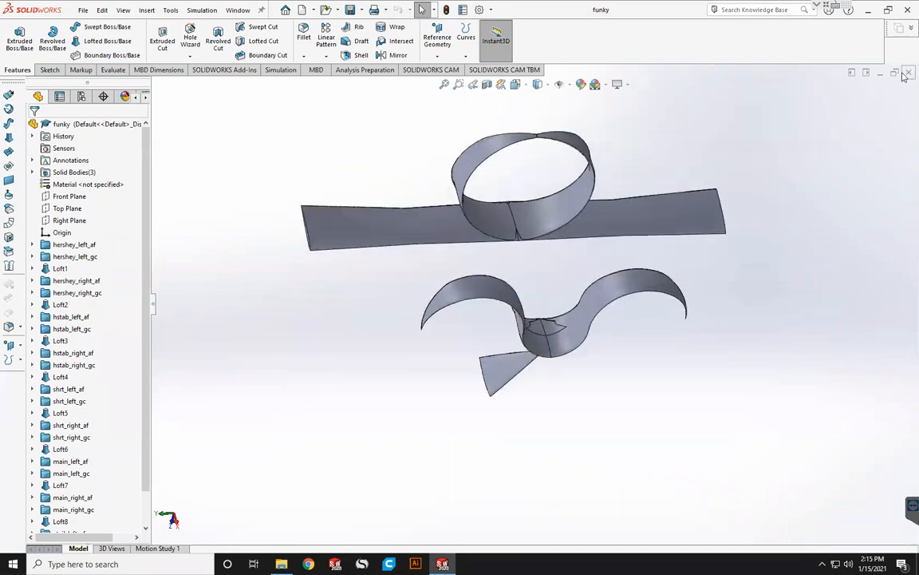
{"action": "left_click", "coordinate": [904, 75]}
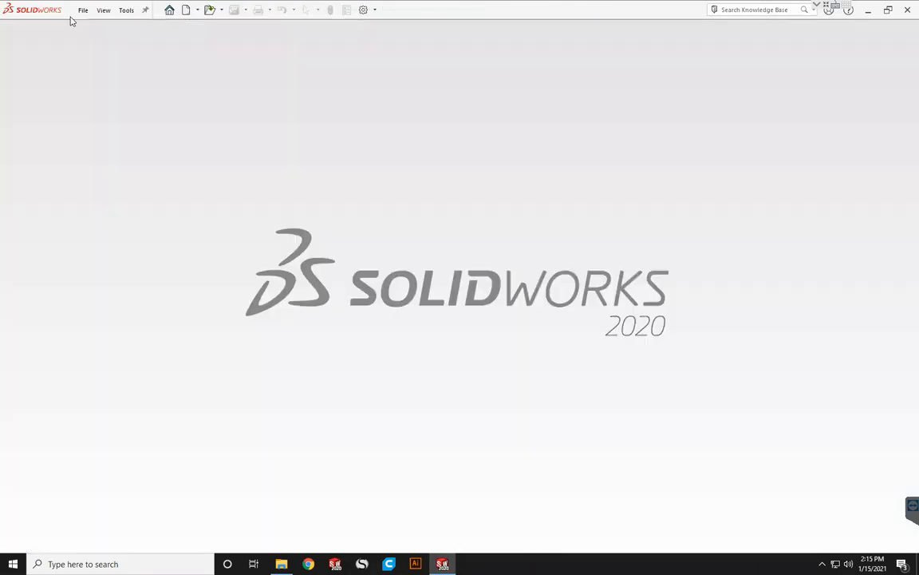
- Open the recent part naboo, examine all guide curves in its tip_left_gc folder, and close the part
{"action": "left_click", "coordinate": [83, 10]}
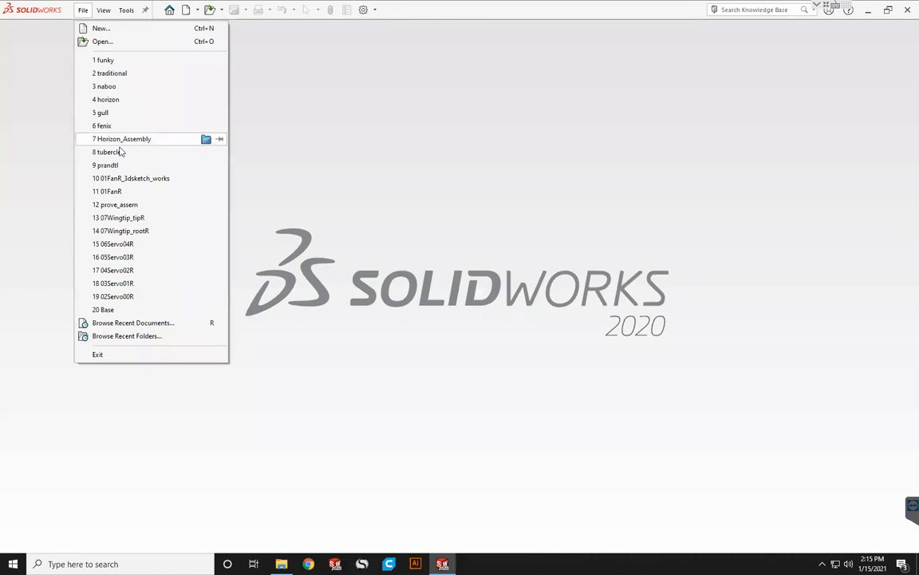
{"action": "left_click", "coordinate": [104, 86]}
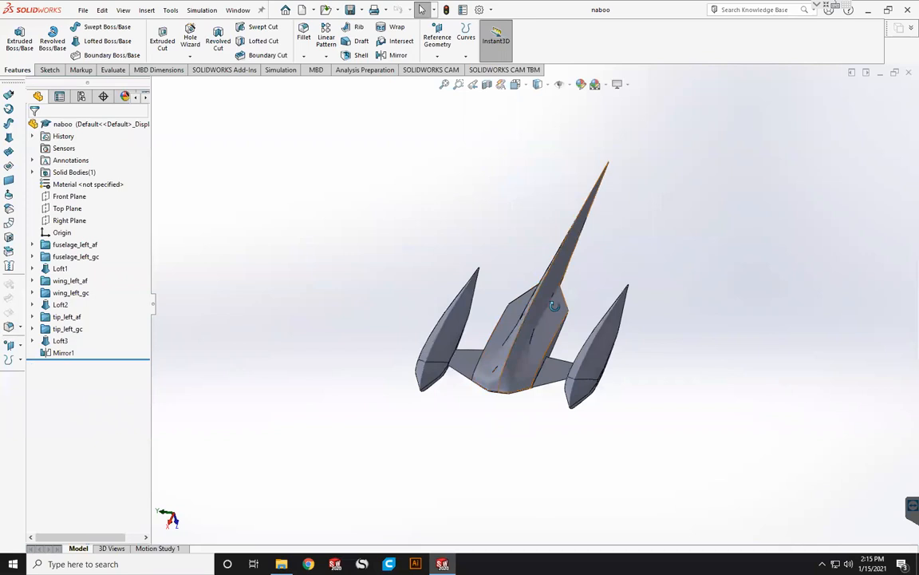
{"action": "scroll", "coordinate": [451, 311], "scroll_direction": "down", "scroll_amount": 5}
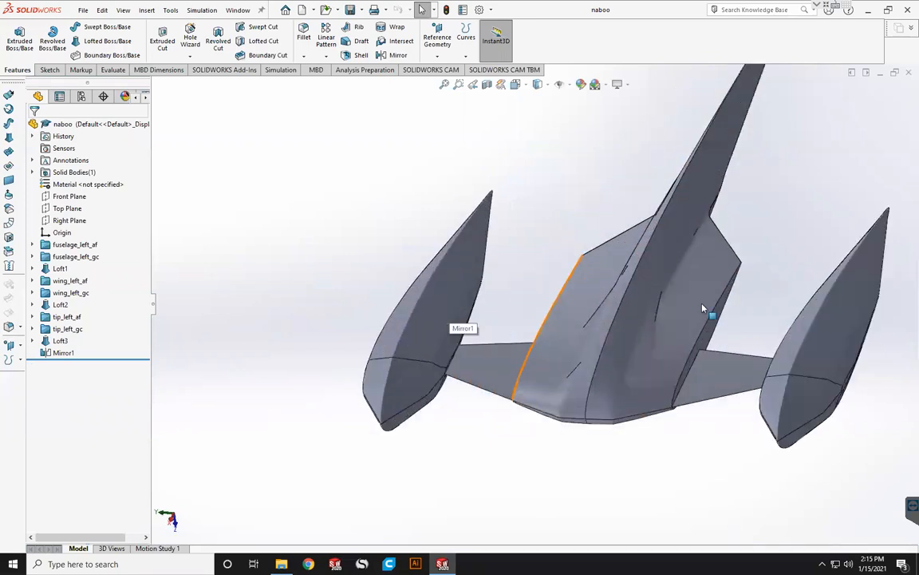
{"action": "left_click", "coordinate": [31, 328]}
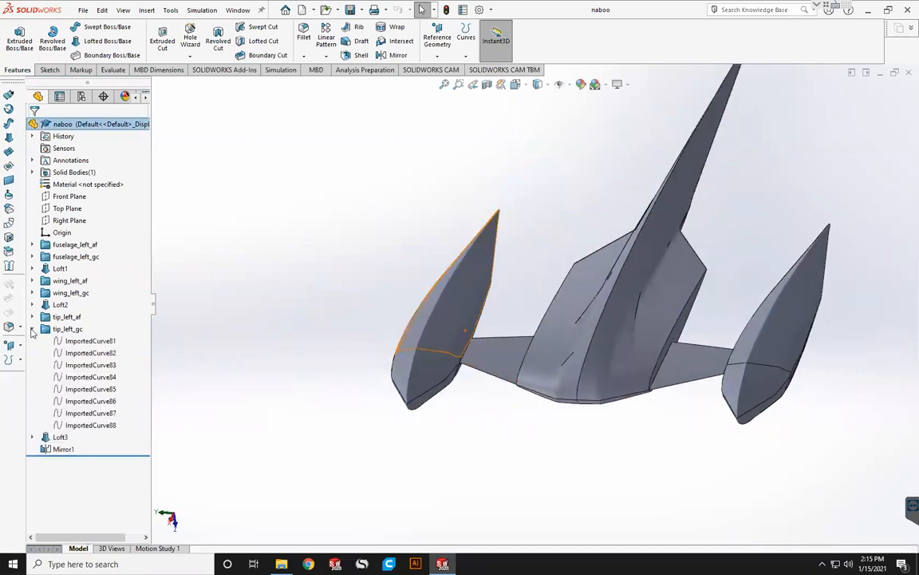
{"action": "left_click_drag", "start_coordinate": [123, 428], "coordinate": [63, 341]}
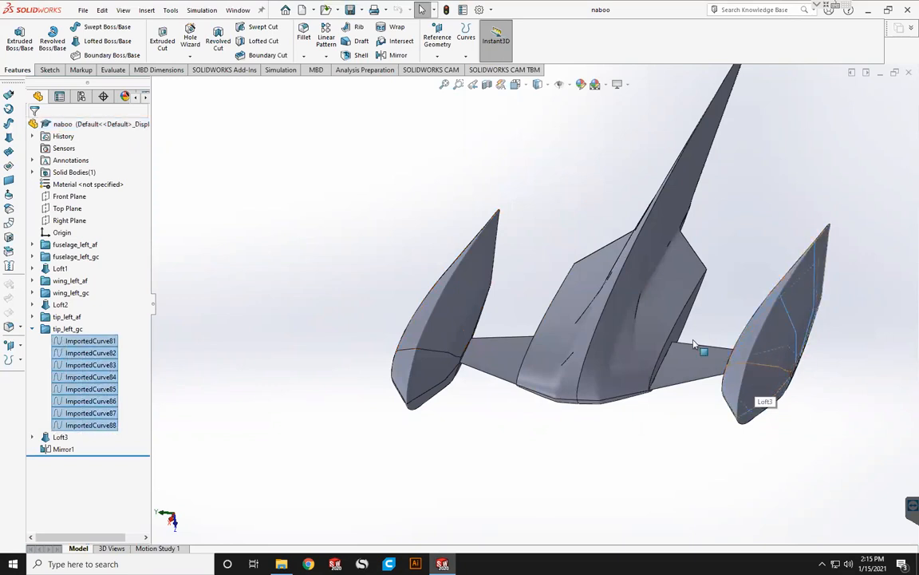
{"action": "left_click", "coordinate": [906, 73]}
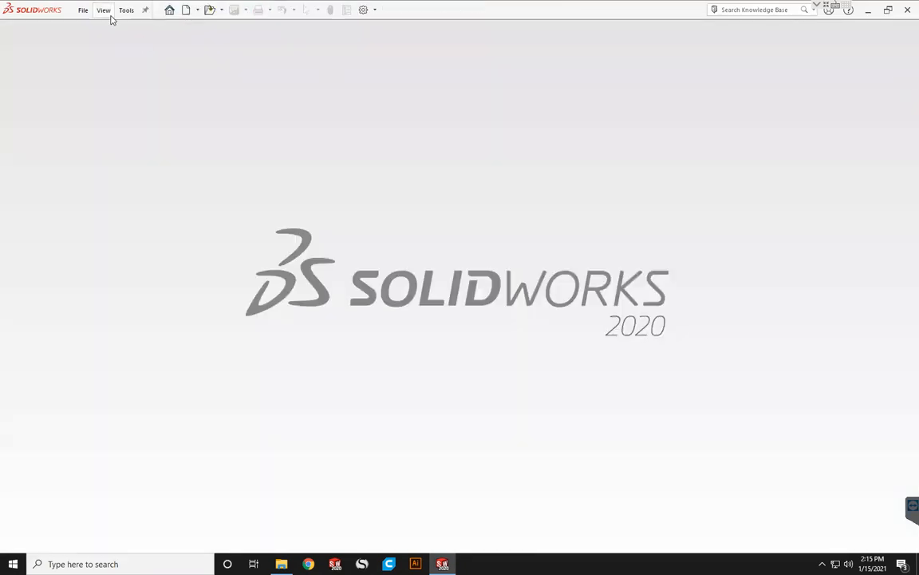
- Reopen the part funky from the recent documents
{"action": "left_click", "coordinate": [82, 10]}
{"action": "left_click", "coordinate": [80, 12]}
{"action": "left_click", "coordinate": [82, 11]}
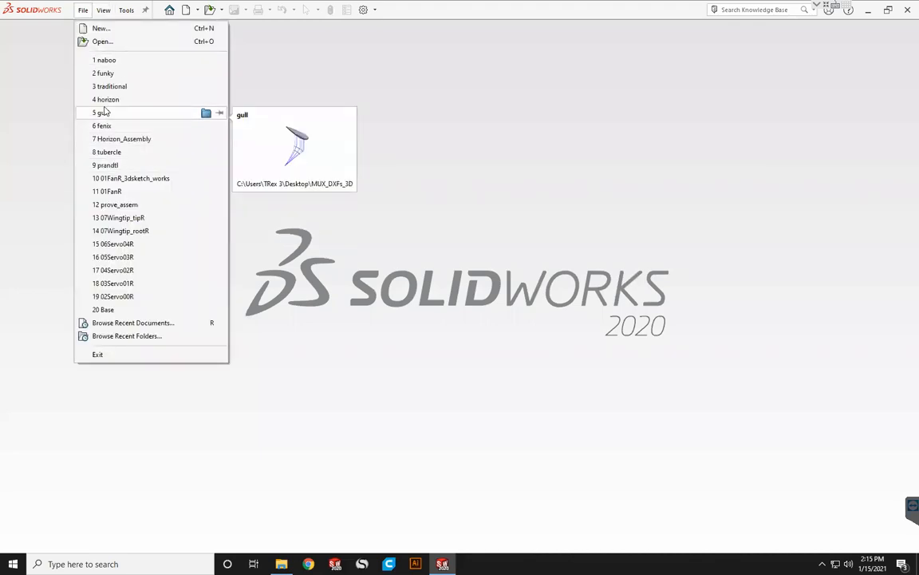
{"action": "mouse_move", "coordinate": [108, 130]}
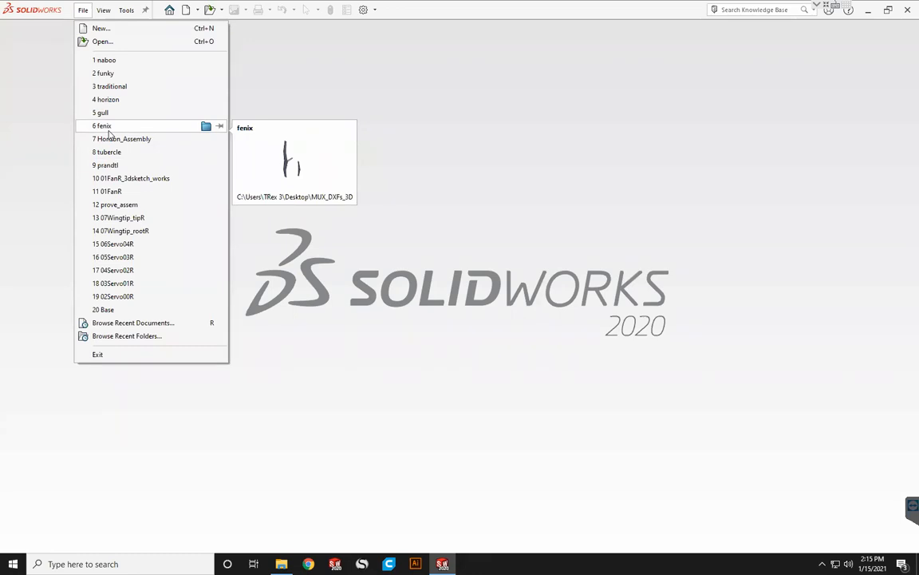
{"action": "left_click", "coordinate": [107, 74]}
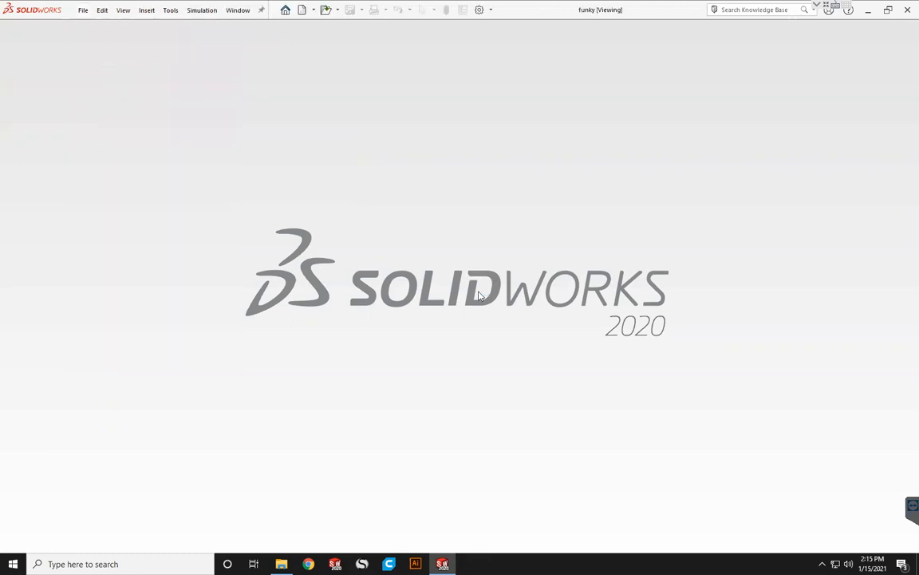
- Delete the vertical tail loft Loft9 and keep its underlying 3D sketch
{"action": "scroll", "coordinate": [537, 326], "scroll_direction": "up", "scroll_amount": 3}
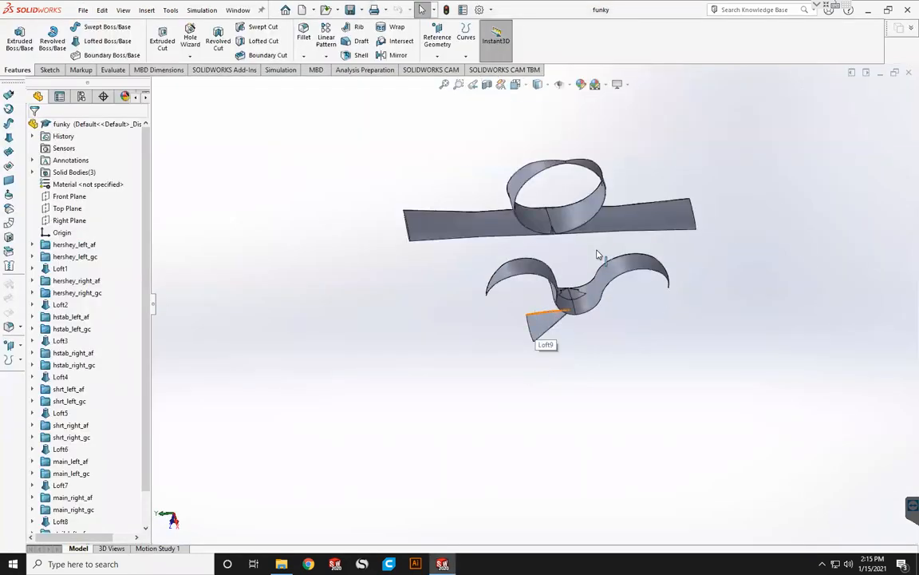
{"action": "scroll", "coordinate": [462, 416], "scroll_direction": "down", "scroll_amount": 2}
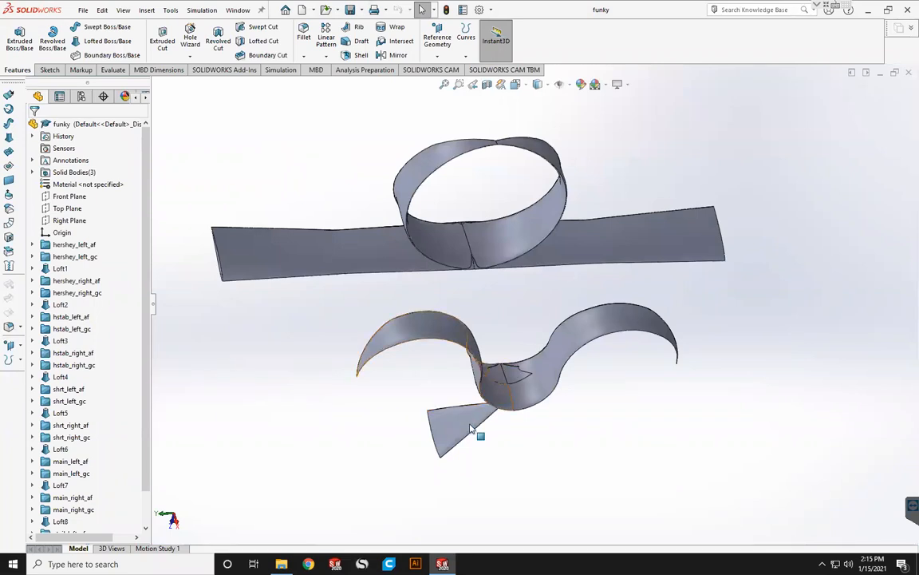
{"action": "scroll", "coordinate": [472, 435], "scroll_direction": "down", "scroll_amount": 2}
{"action": "scroll", "coordinate": [90, 471], "scroll_direction": "down", "scroll_amount": 1}
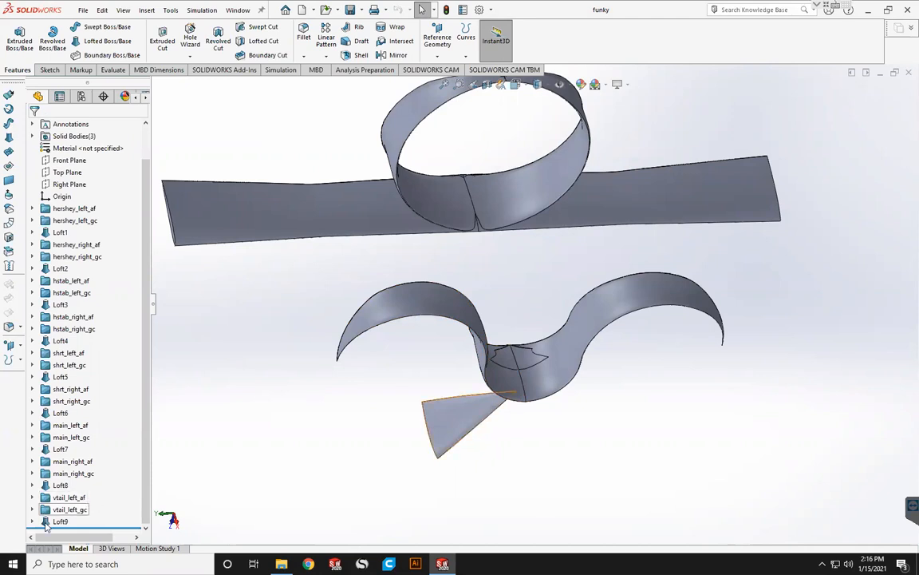
{"action": "left_click", "coordinate": [60, 521]}
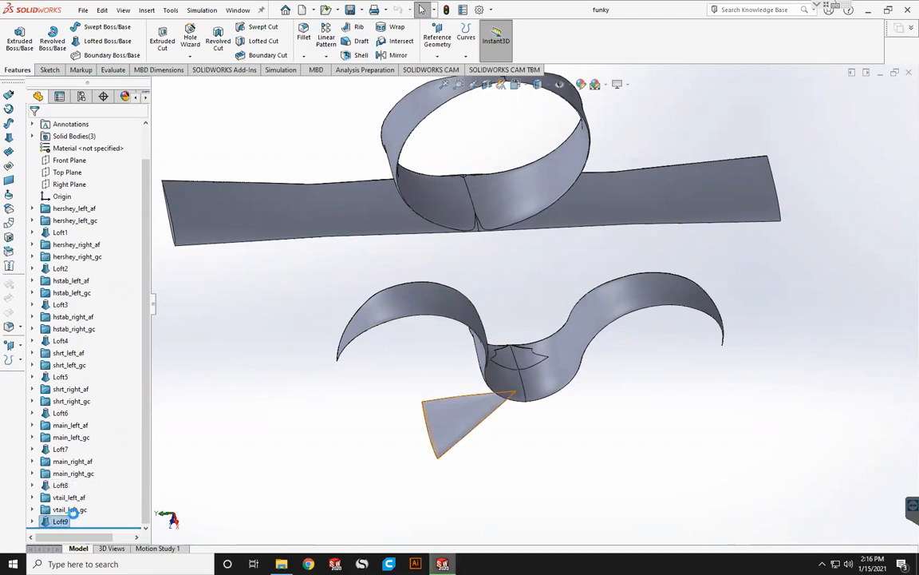
{"action": "key", "text": "Delete"}
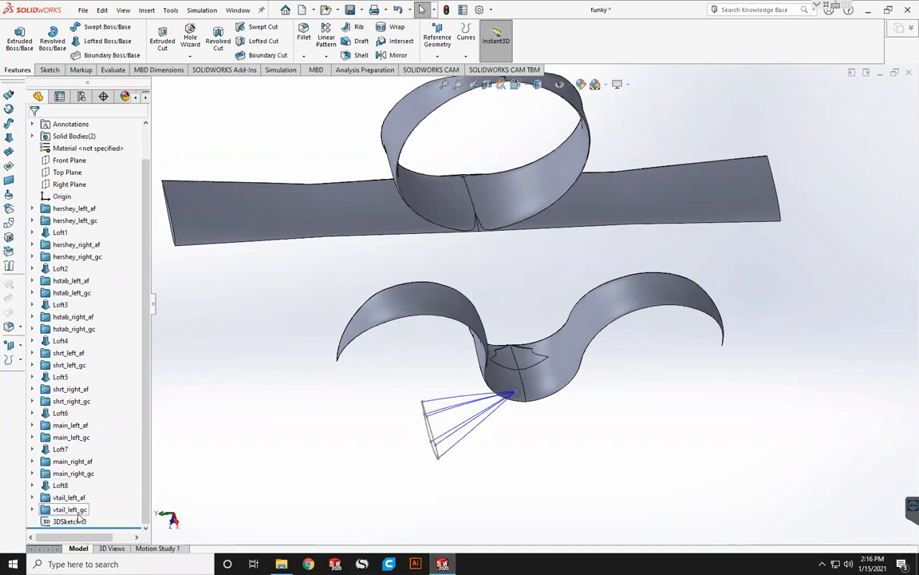
- Import funky_vtail_left_AF from the funky_dxf_files folder into the part as 3D curves with the Top Plane selected
{"action": "left_click", "coordinate": [32, 498]}
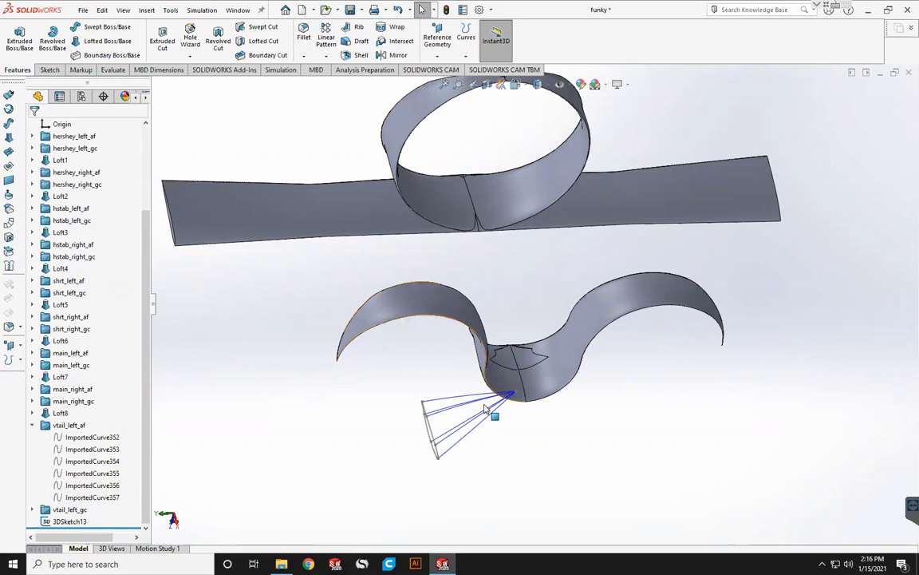
{"action": "scroll", "coordinate": [463, 421], "scroll_direction": "down", "scroll_amount": 5}
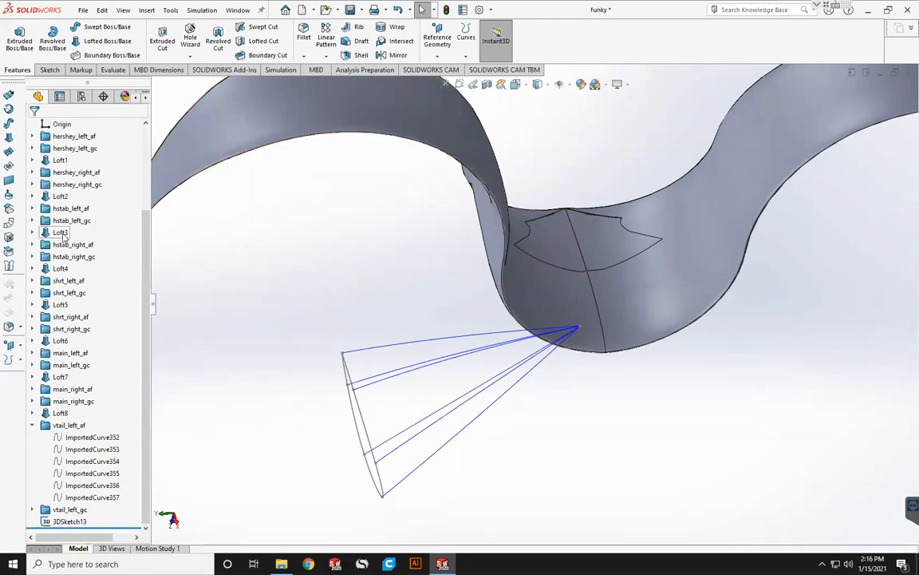
{"action": "scroll", "coordinate": [113, 303], "scroll_direction": "up", "scroll_amount": 3}
{"action": "left_click", "coordinate": [67, 208]}
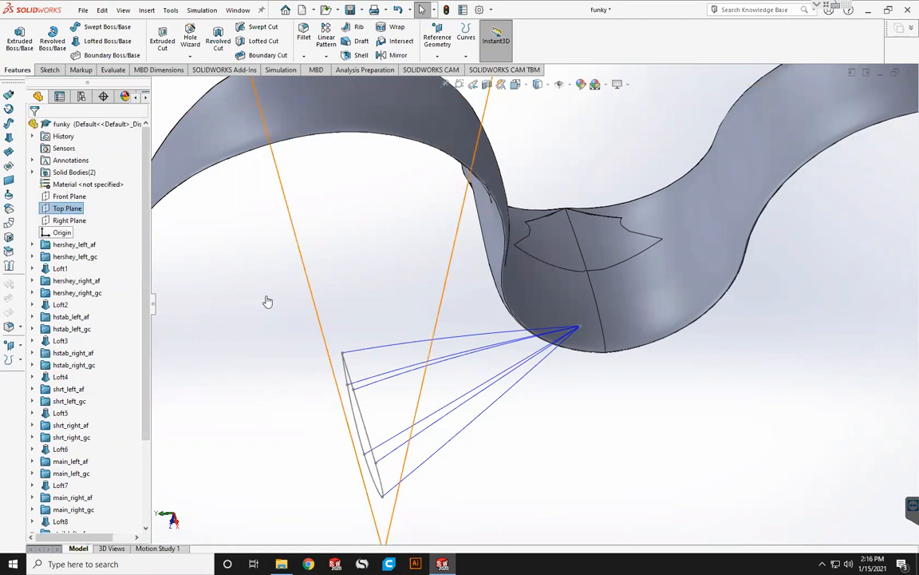
{"action": "key", "text": "ctrl+o"}
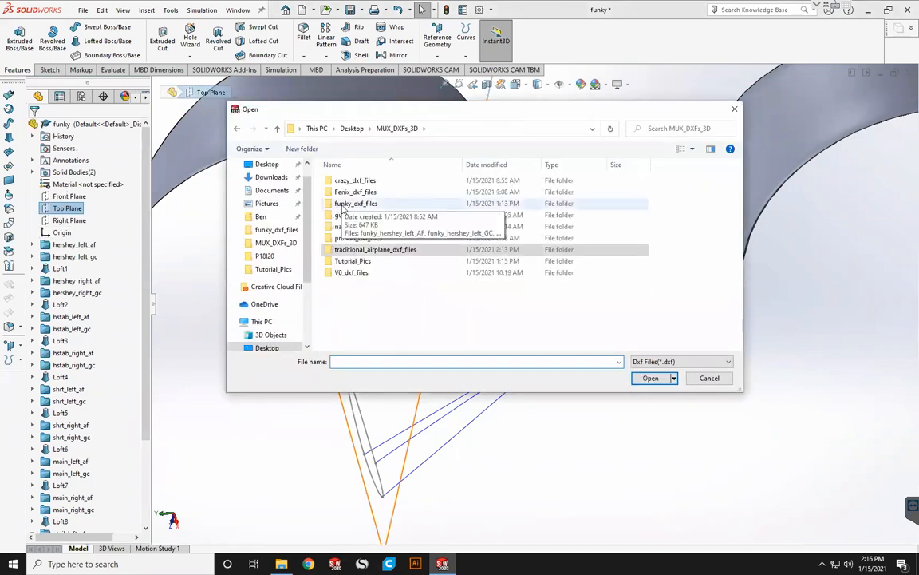
{"action": "double_click", "coordinate": [353, 203]}
{"action": "scroll", "coordinate": [370, 279], "scroll_direction": "down", "scroll_amount": 3}
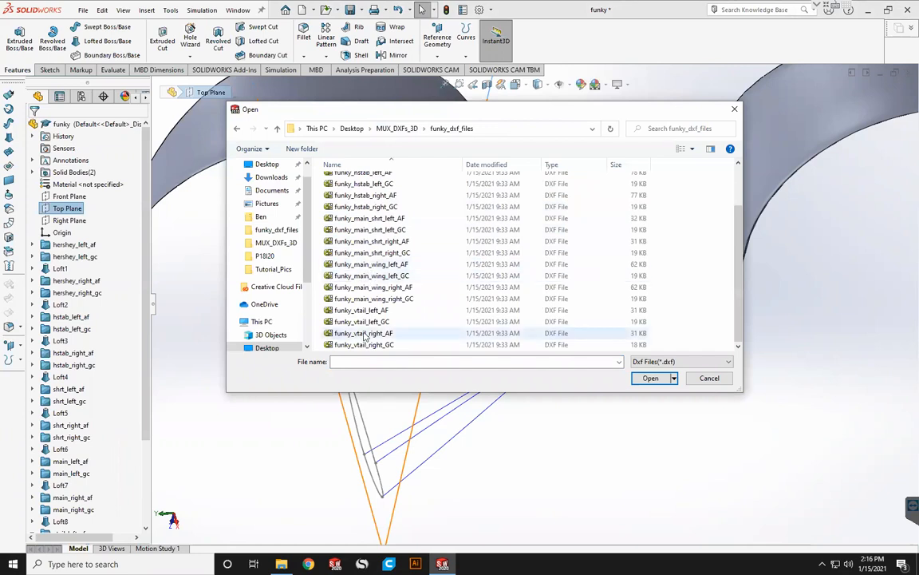
{"action": "left_click", "coordinate": [463, 309]}
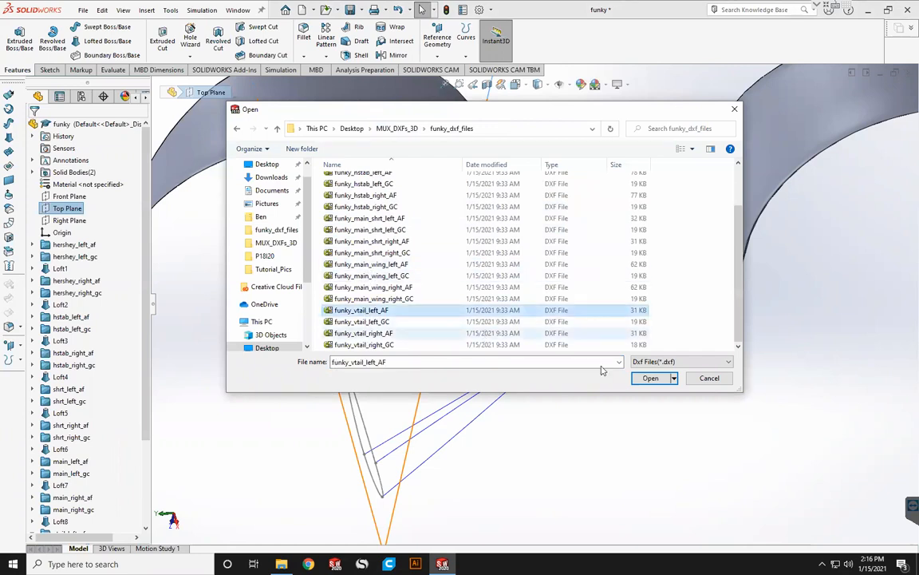
{"action": "left_click", "coordinate": [649, 378]}
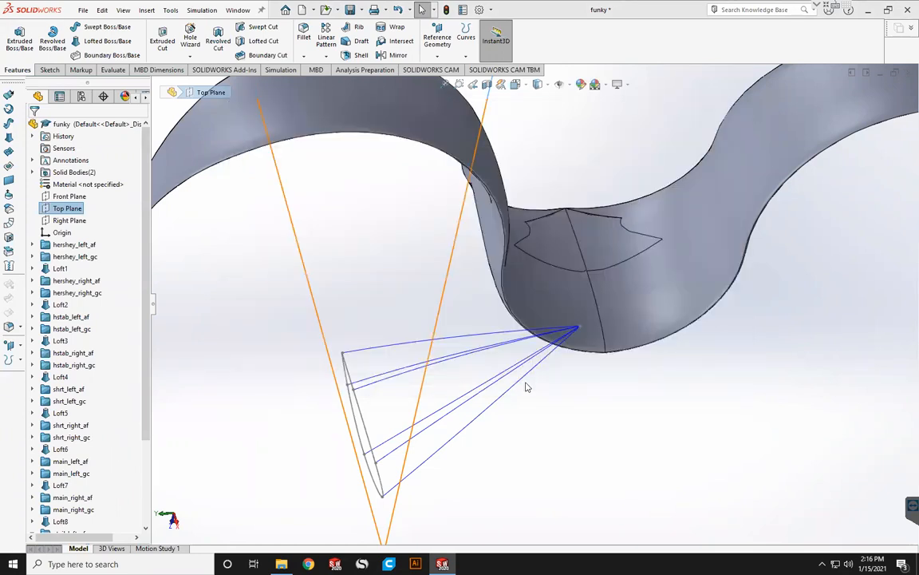
- Cancel the Top Plane import and import funky_vtail_left_AF from the funky_dxf_files folder as 3D curves in inches with the Right Plane selected
{"action": "left_click", "coordinate": [443, 281]}
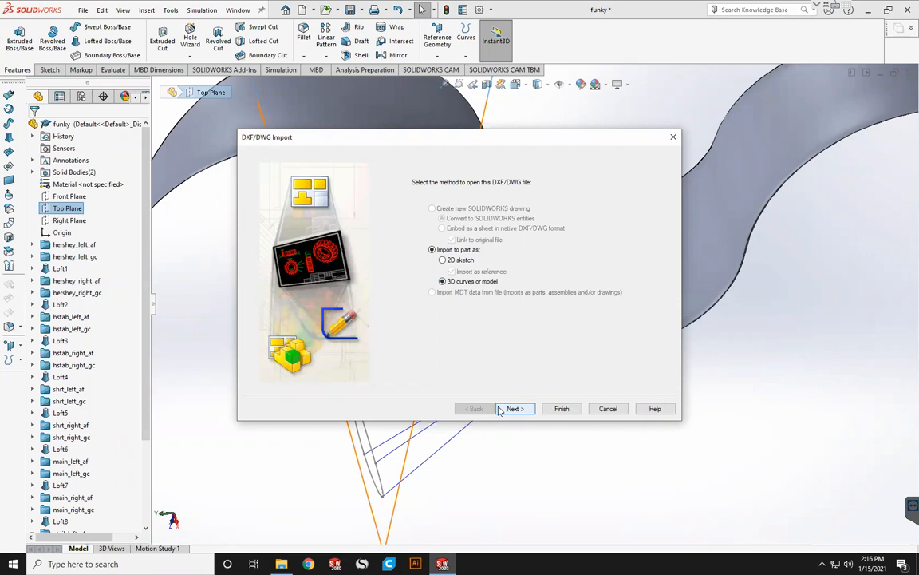
{"action": "left_click", "coordinate": [608, 408]}
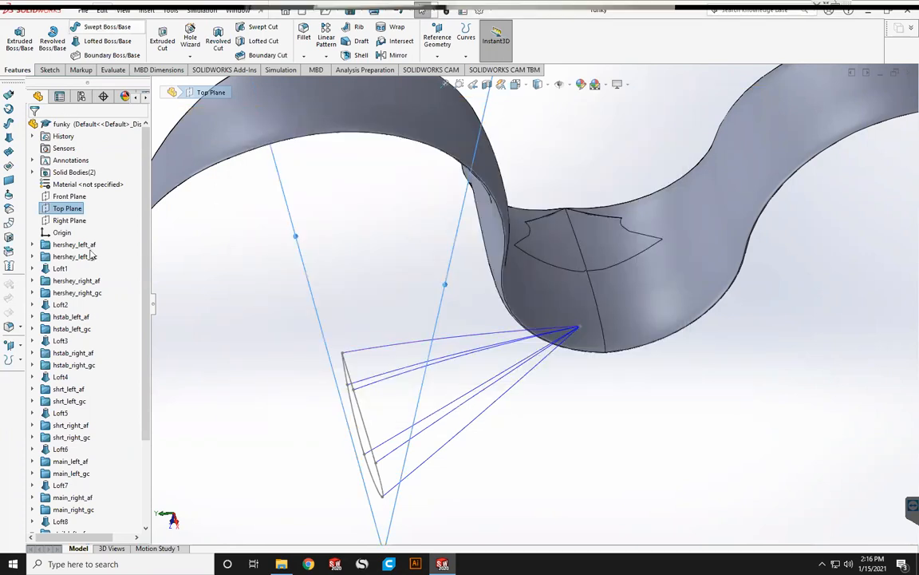
{"action": "left_click", "coordinate": [70, 219]}
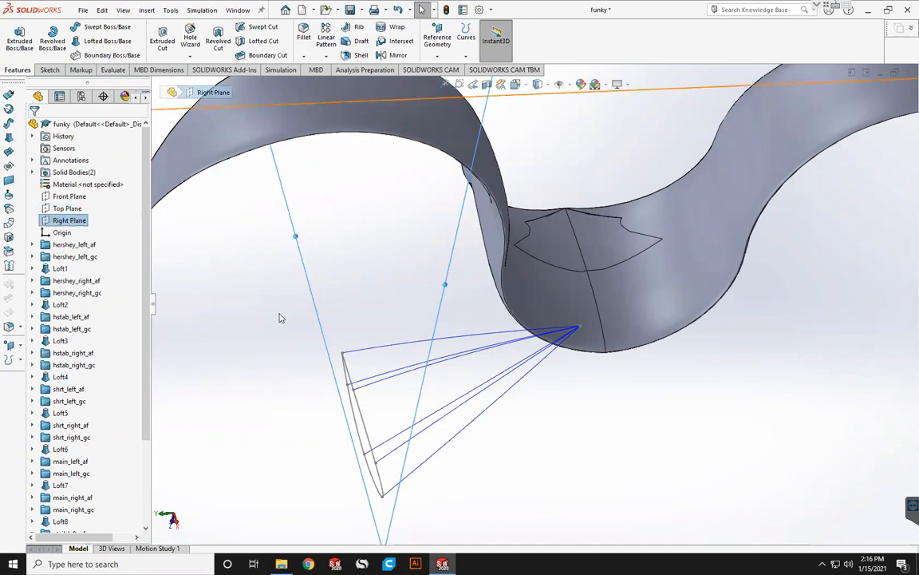
{"action": "key", "text": "ctrl+o"}
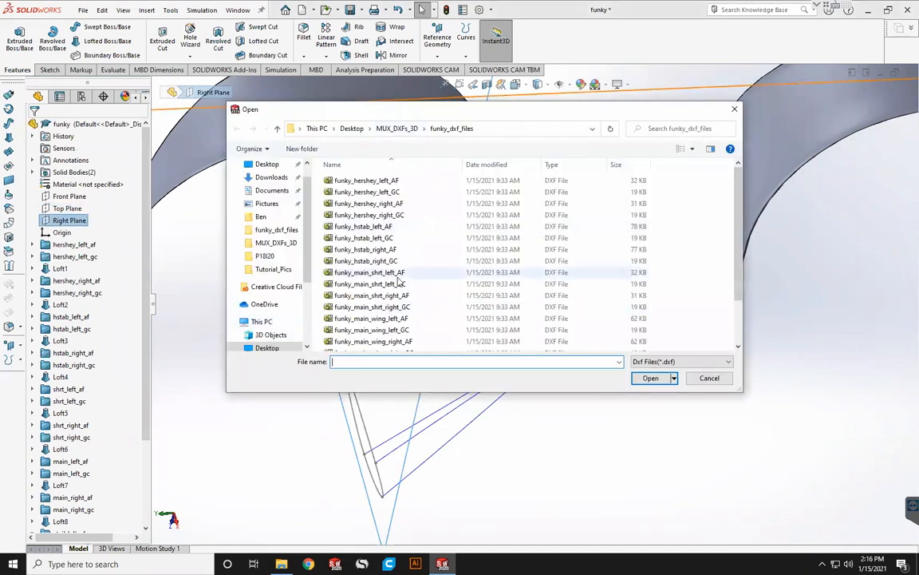
{"action": "scroll", "coordinate": [399, 281], "scroll_direction": "down", "scroll_amount": 2}
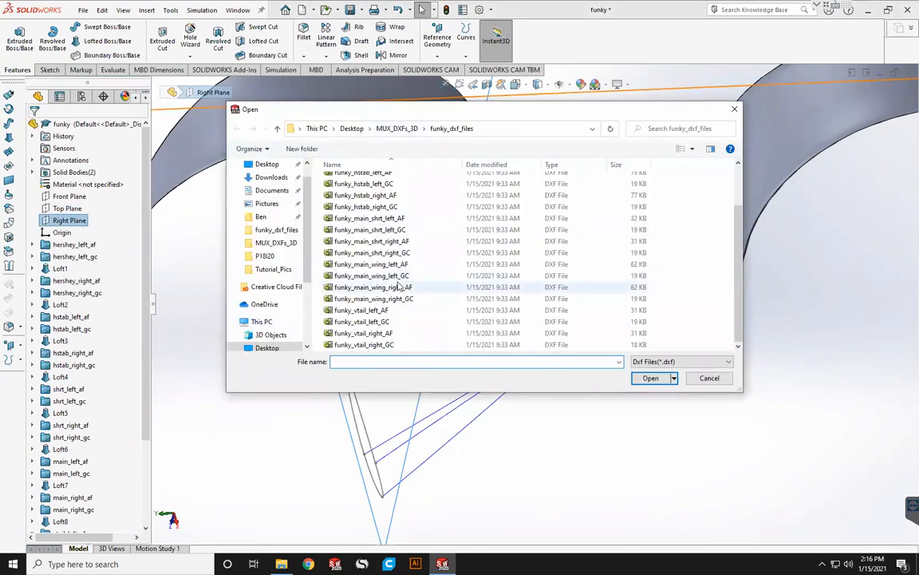
{"action": "left_click", "coordinate": [372, 311]}
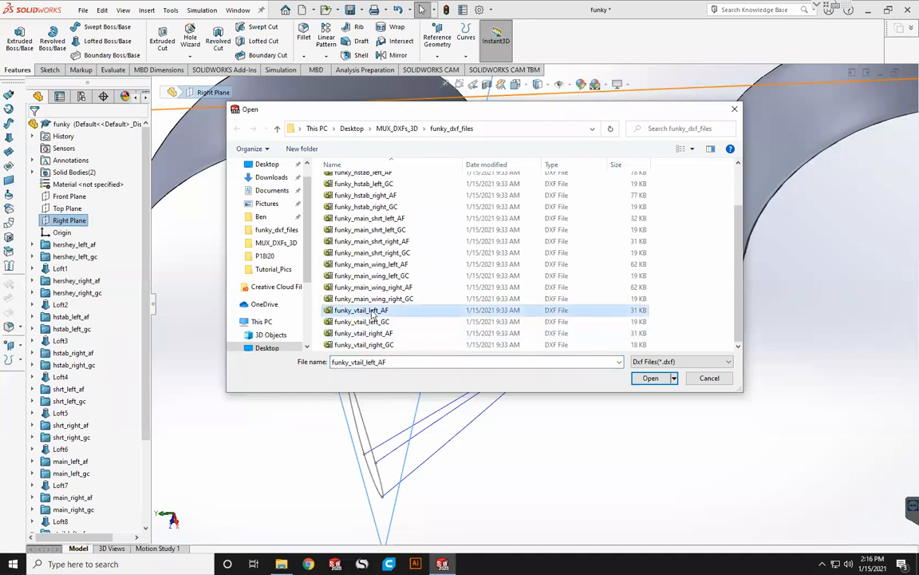
{"action": "left_click", "coordinate": [650, 378]}
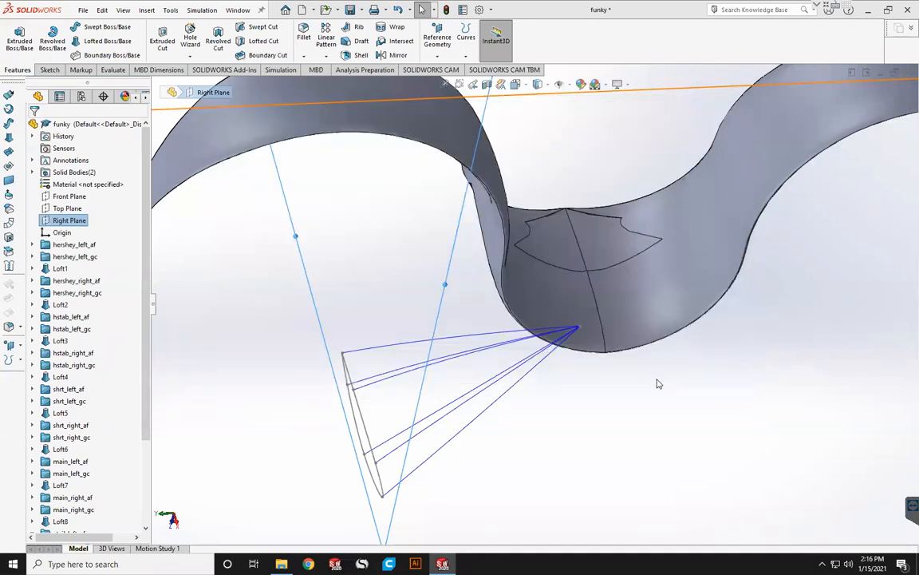
{"action": "left_click", "coordinate": [443, 281]}
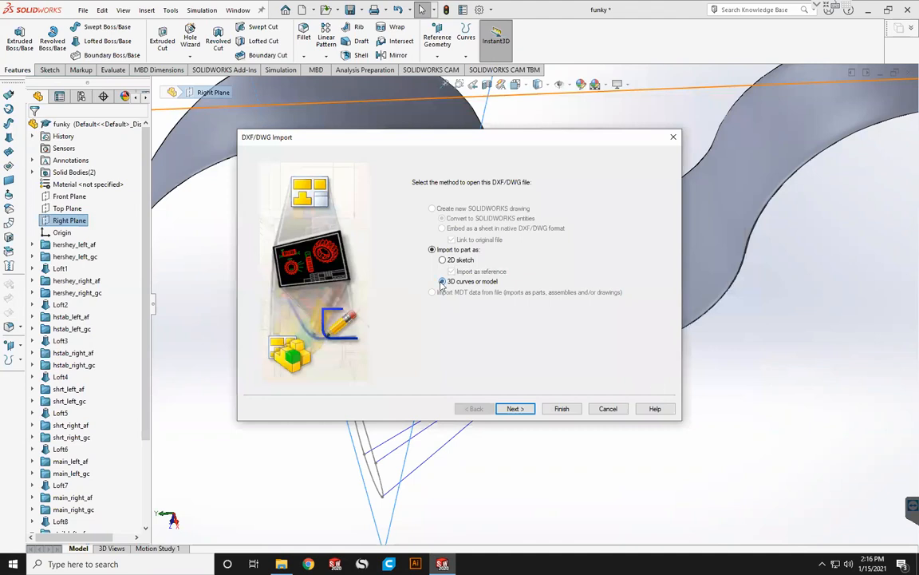
{"action": "left_click", "coordinate": [514, 409]}
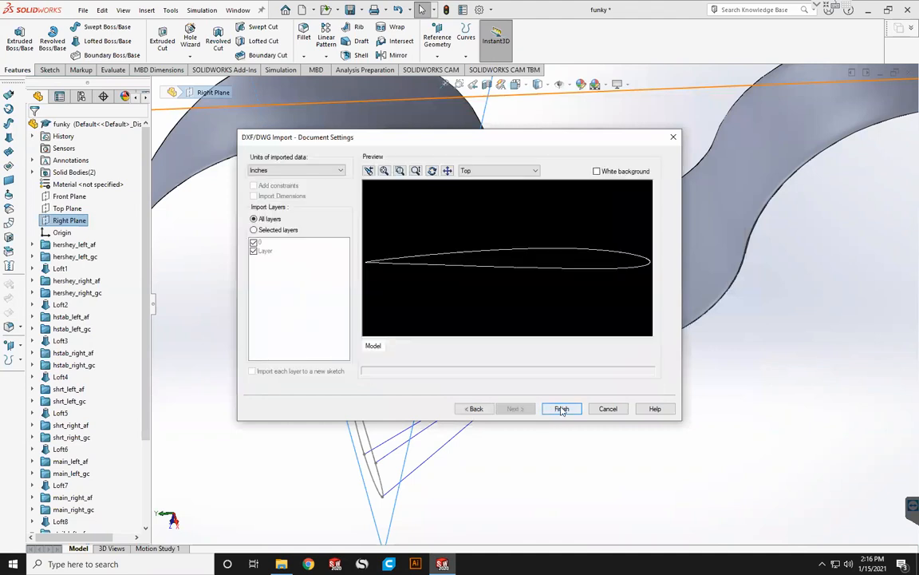
{"action": "left_click", "coordinate": [559, 409]}
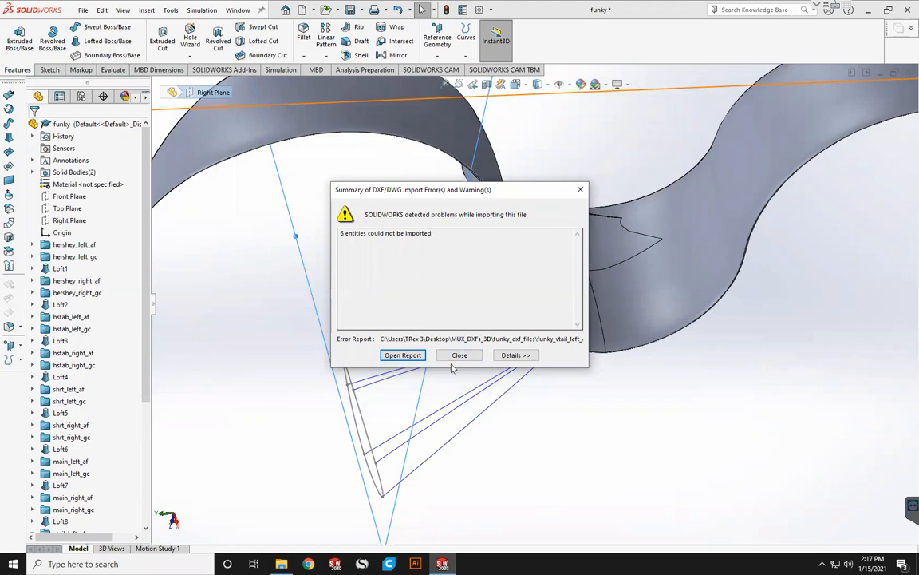
{"action": "left_click", "coordinate": [344, 252]}
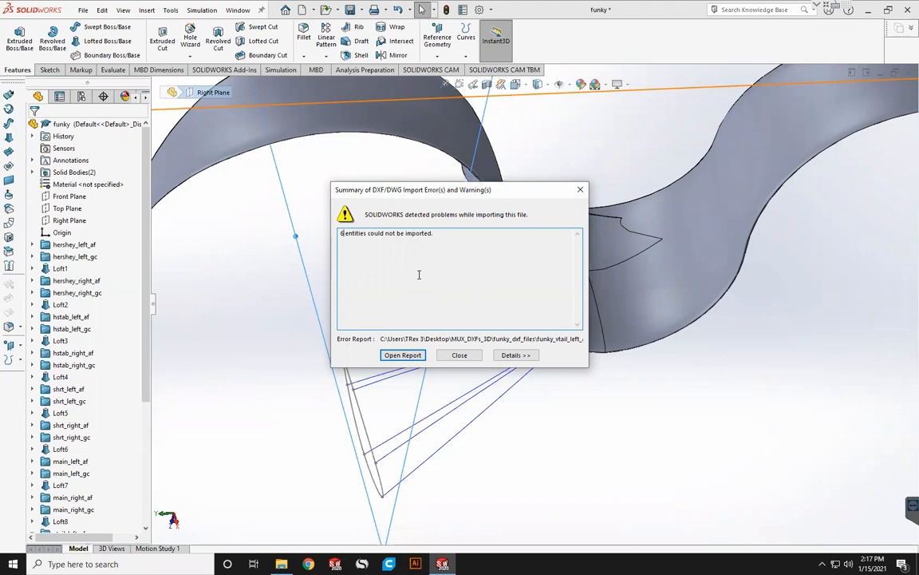
{"action": "left_click", "coordinate": [460, 355]}
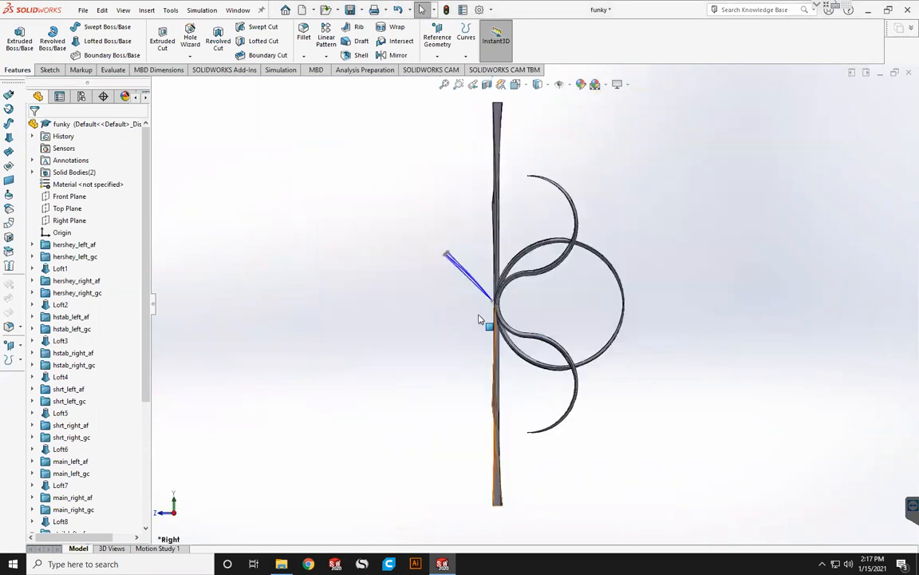
- Delete the newly imported curves ImportedCurve364 through ImportedCurve369 from the end of the feature tree
{"action": "scroll", "coordinate": [84, 433], "scroll_direction": "down", "scroll_amount": 5}
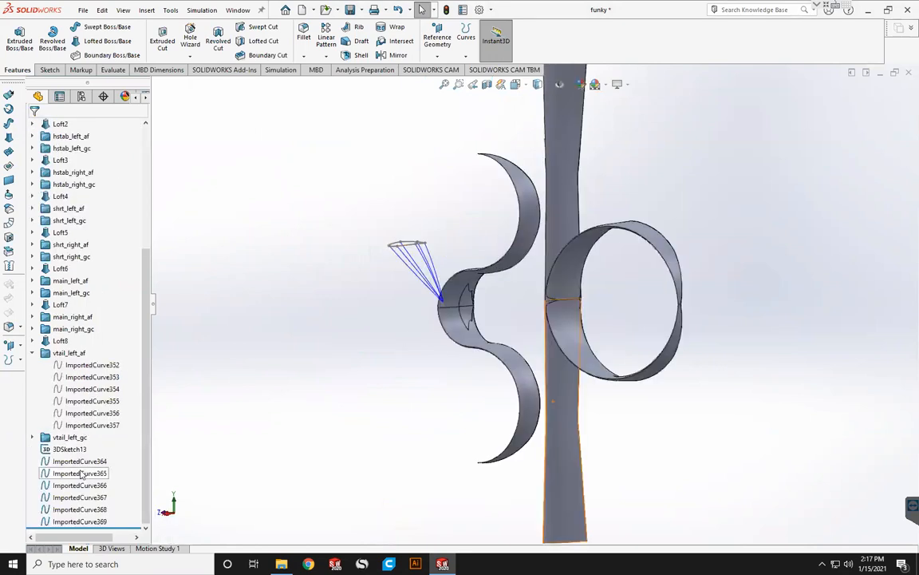
{"action": "left_click_drag", "start_coordinate": [52, 465], "coordinate": [55, 469]}
{"action": "key", "text": "Delete"}
- Open 3DSketch13 for editing, examine the vertical tail's airfoil profile and its guide curves, and exit the sketch
{"action": "middle_click_drag", "start_coordinate": [410, 255], "coordinate": [410, 288]}
{"action": "scroll", "coordinate": [410, 287], "scroll_direction": "down", "scroll_amount": 3}
{"action": "scroll", "coordinate": [485, 317], "scroll_direction": "down", "scroll_amount": 5}
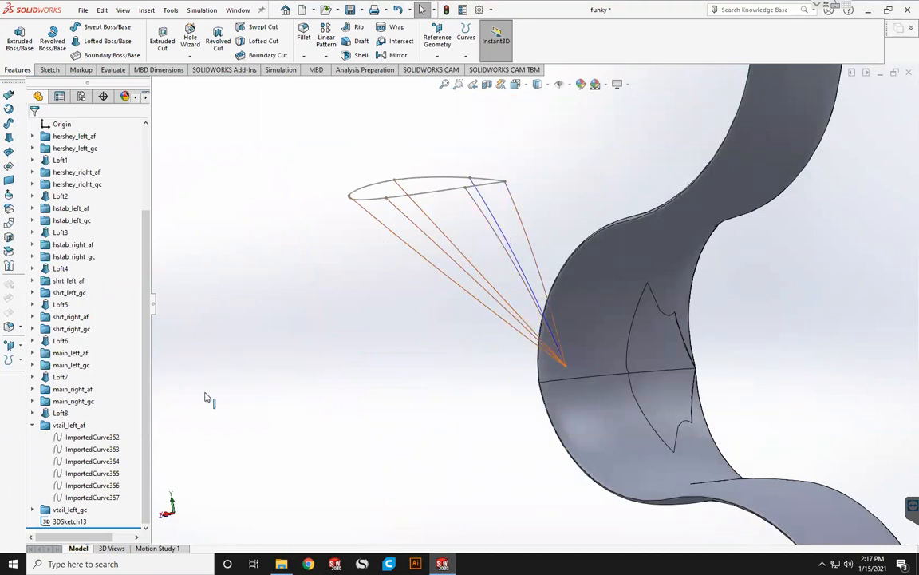
{"action": "left_click", "coordinate": [69, 521]}
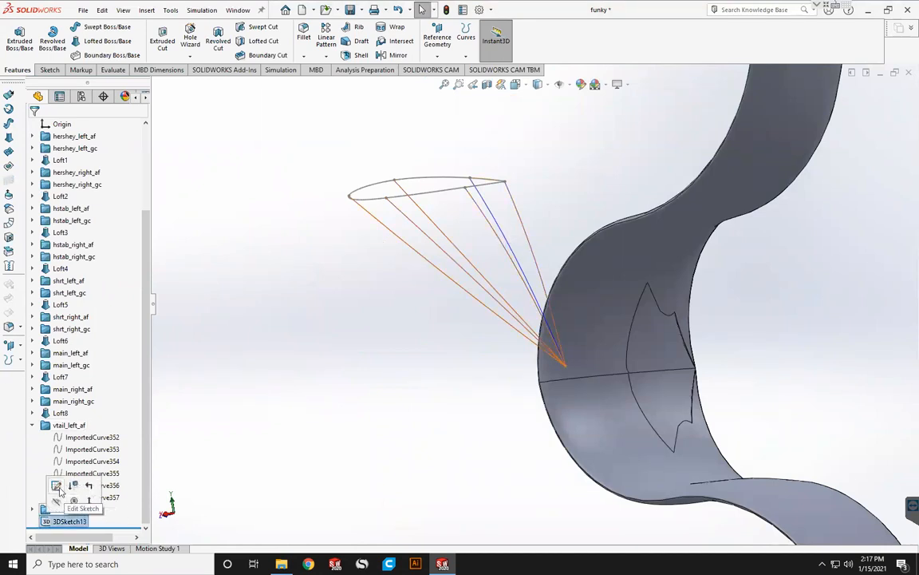
{"action": "left_click", "coordinate": [56, 490]}
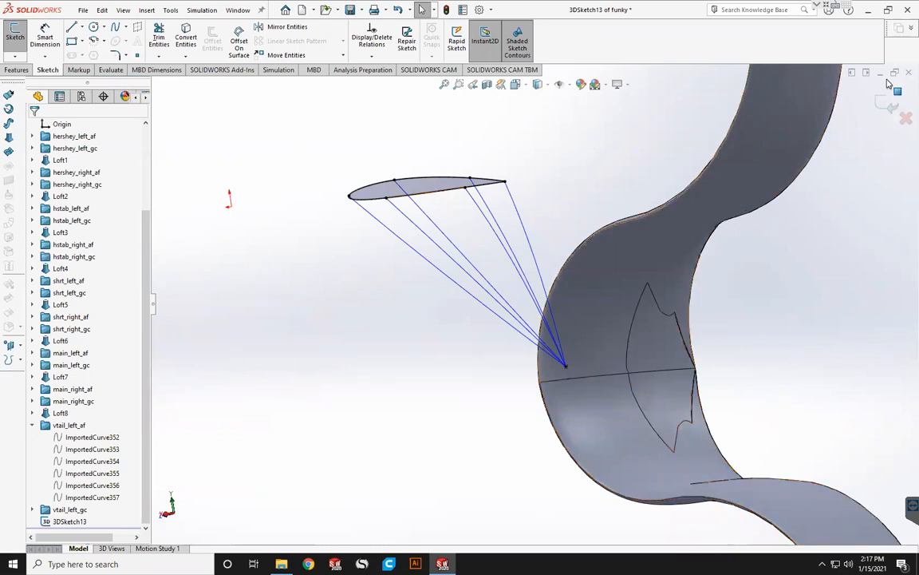
{"action": "left_click", "coordinate": [885, 105]}
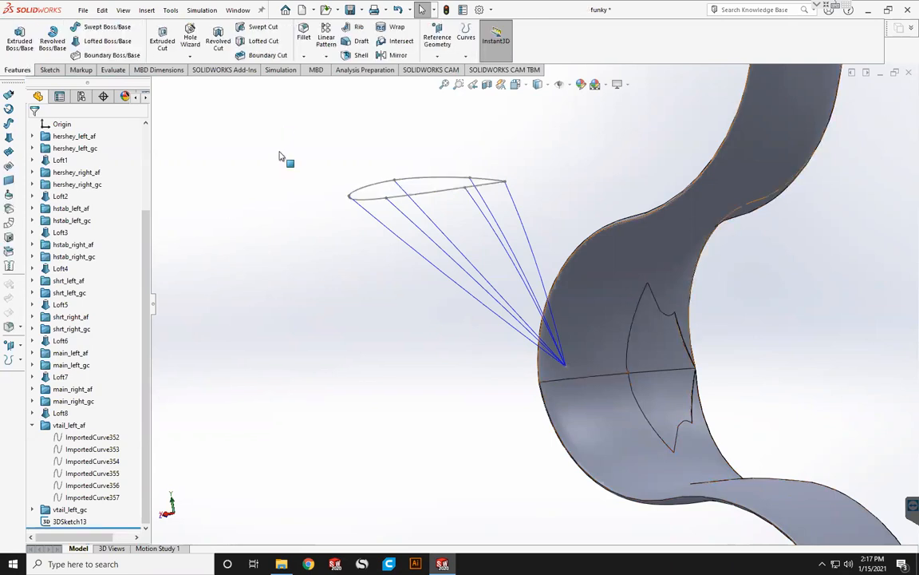
- Start a lofted boss using the 3DSketch13 airfoil and the point where the vertical tail guide curves converge as profiles
{"action": "left_click", "coordinate": [108, 41]}
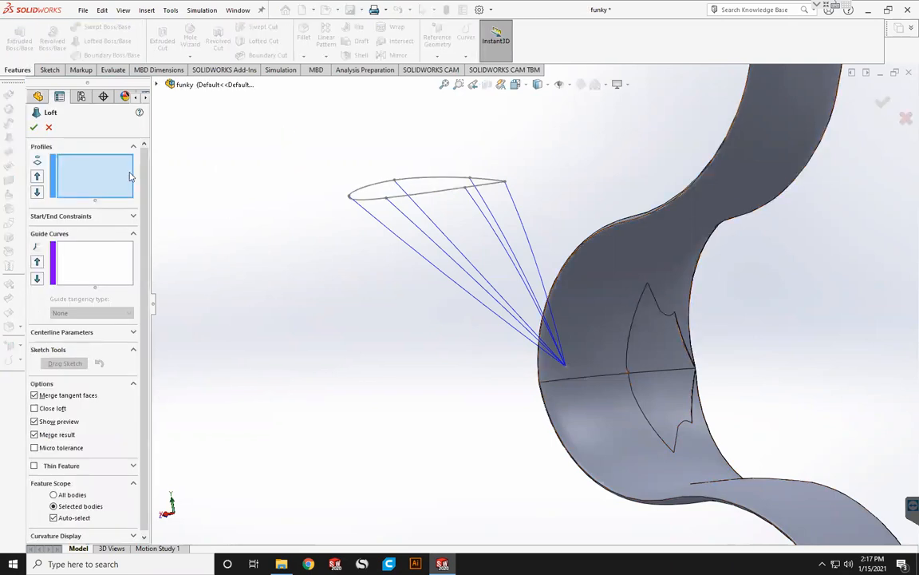
{"action": "left_click", "coordinate": [424, 177]}
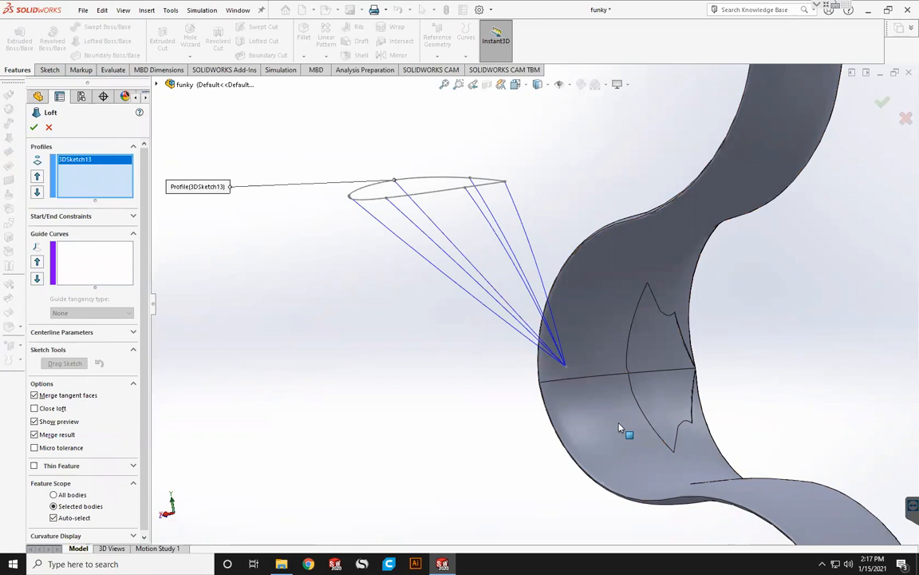
{"action": "left_click", "coordinate": [565, 366]}
- Add the six vertical tail guide curves, ImportedCurve358 through ImportedCurve363, to the loft and create it with merged result
{"action": "left_click", "coordinate": [96, 269]}
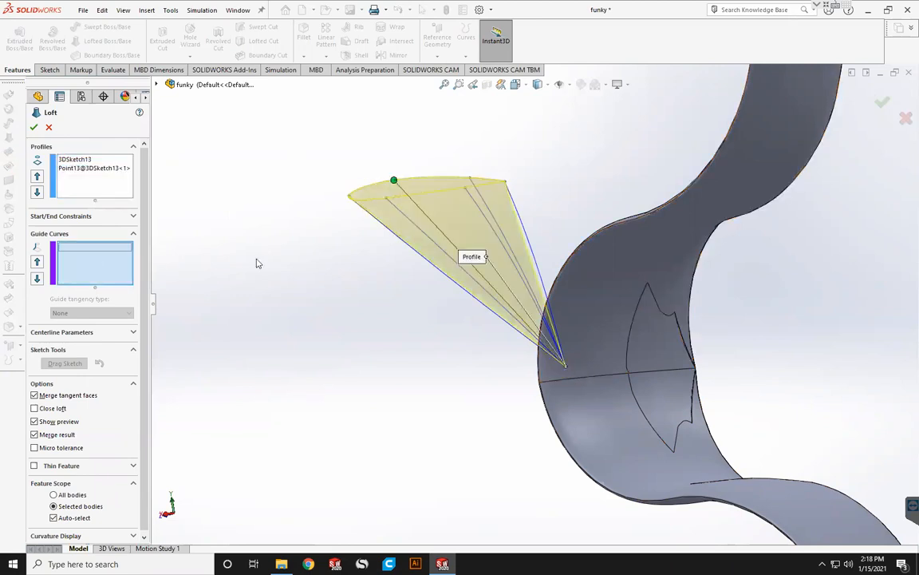
{"action": "left_click", "coordinate": [523, 227]}
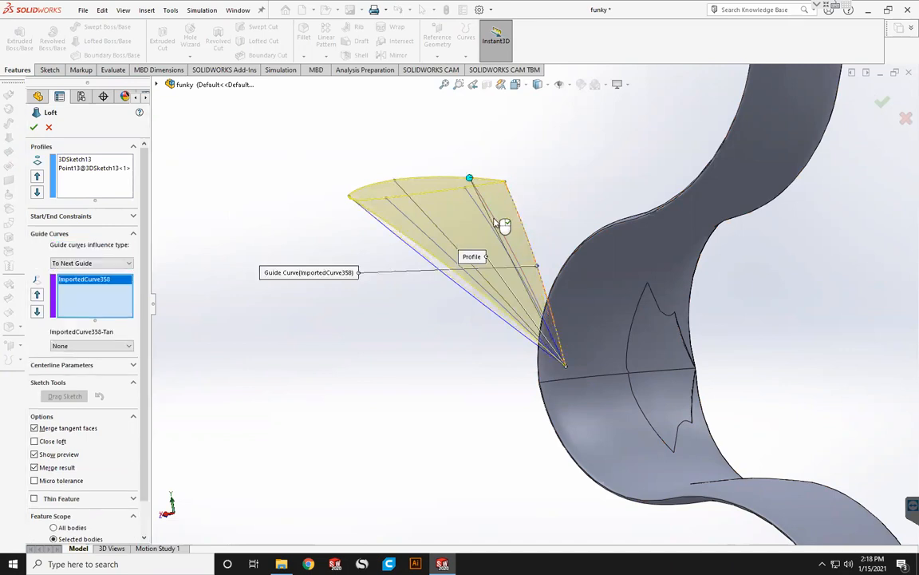
{"action": "left_click", "coordinate": [485, 217]}
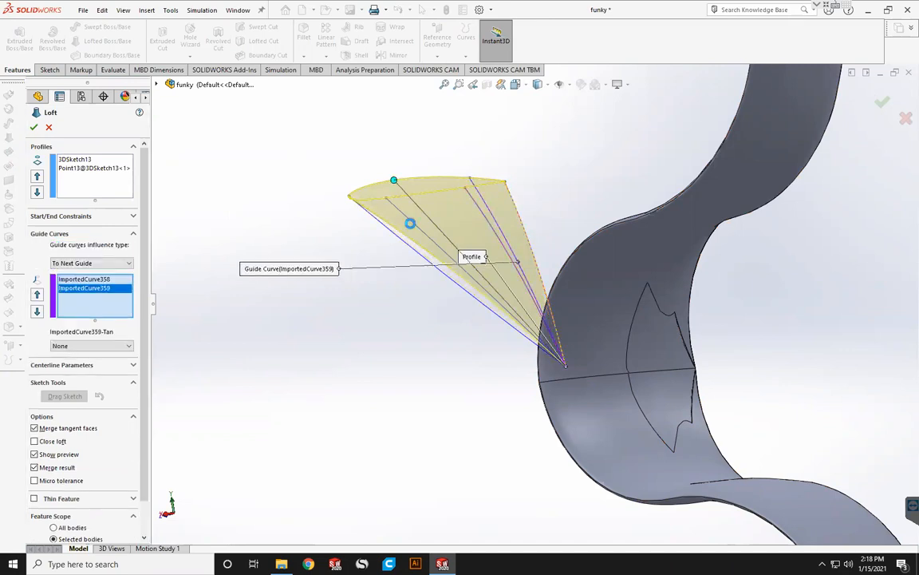
{"action": "left_click", "coordinate": [431, 219]}
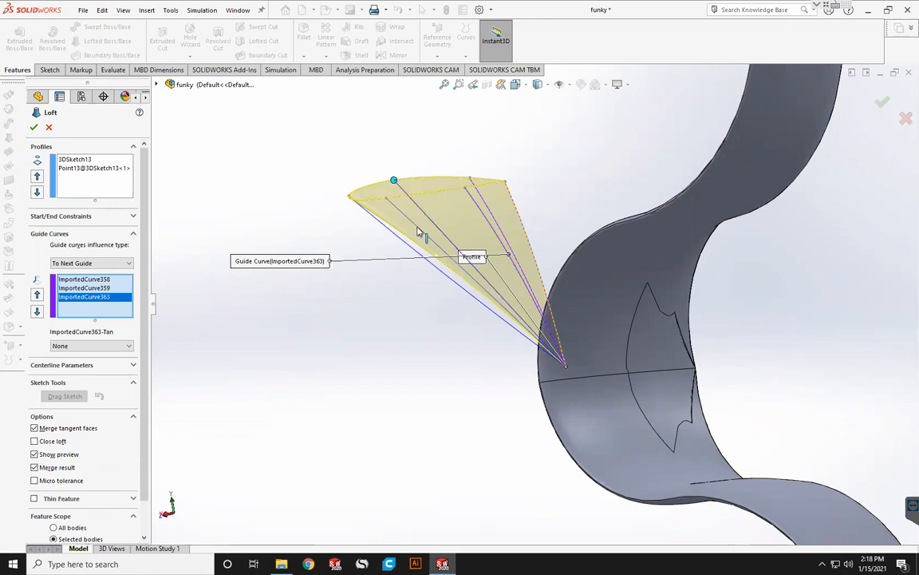
{"action": "left_click", "coordinate": [423, 231]}
{"action": "left_click", "coordinate": [417, 235]}
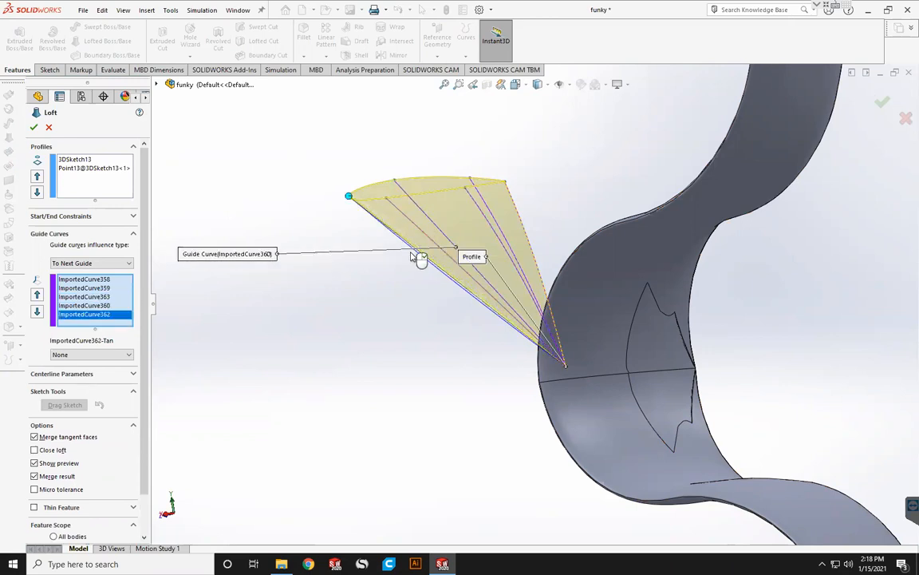
{"action": "left_click", "coordinate": [418, 257]}
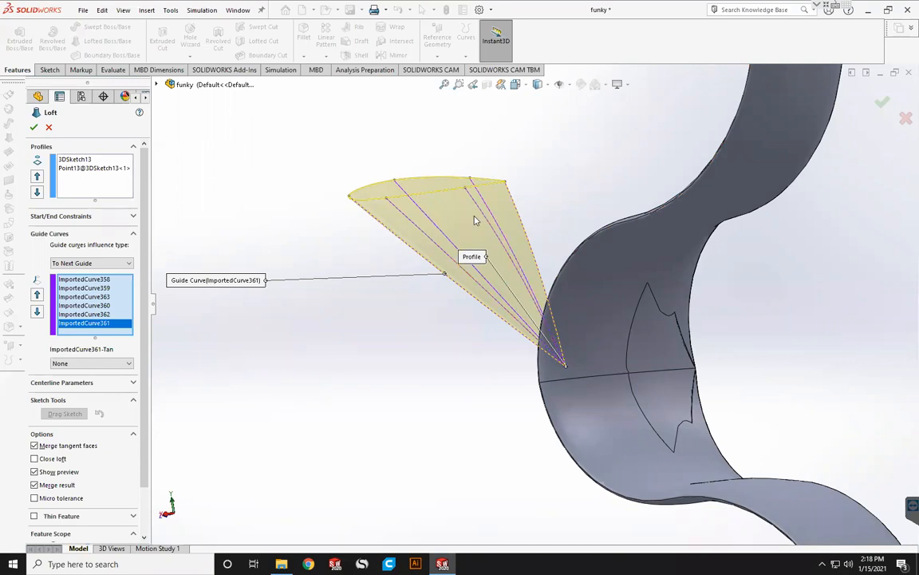
{"action": "left_click", "coordinate": [34, 127]}
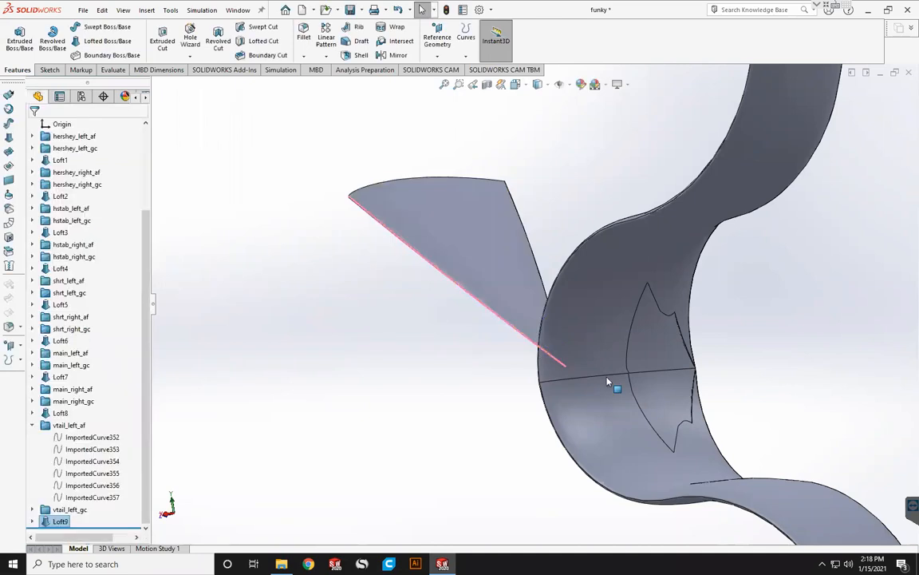
{"action": "scroll", "coordinate": [535, 303], "scroll_direction": "up", "scroll_amount": 5}
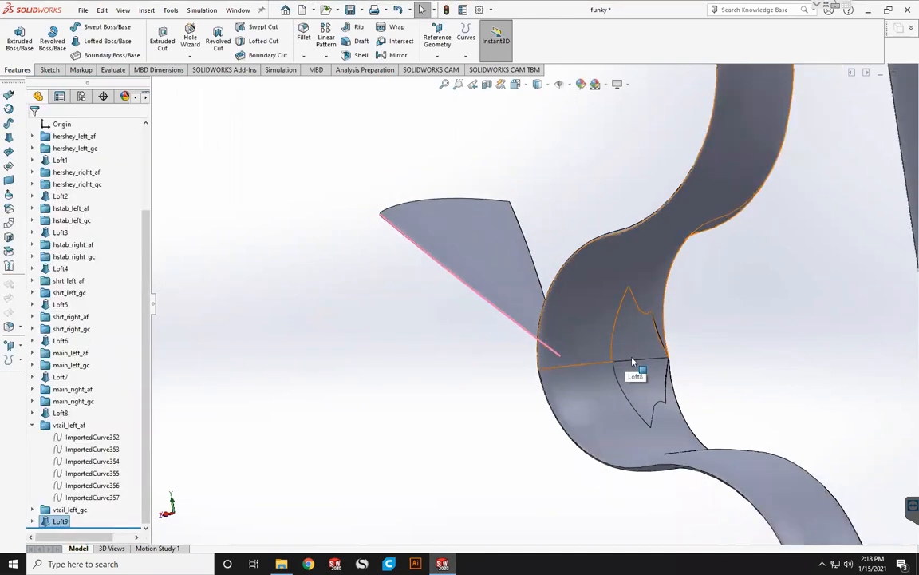